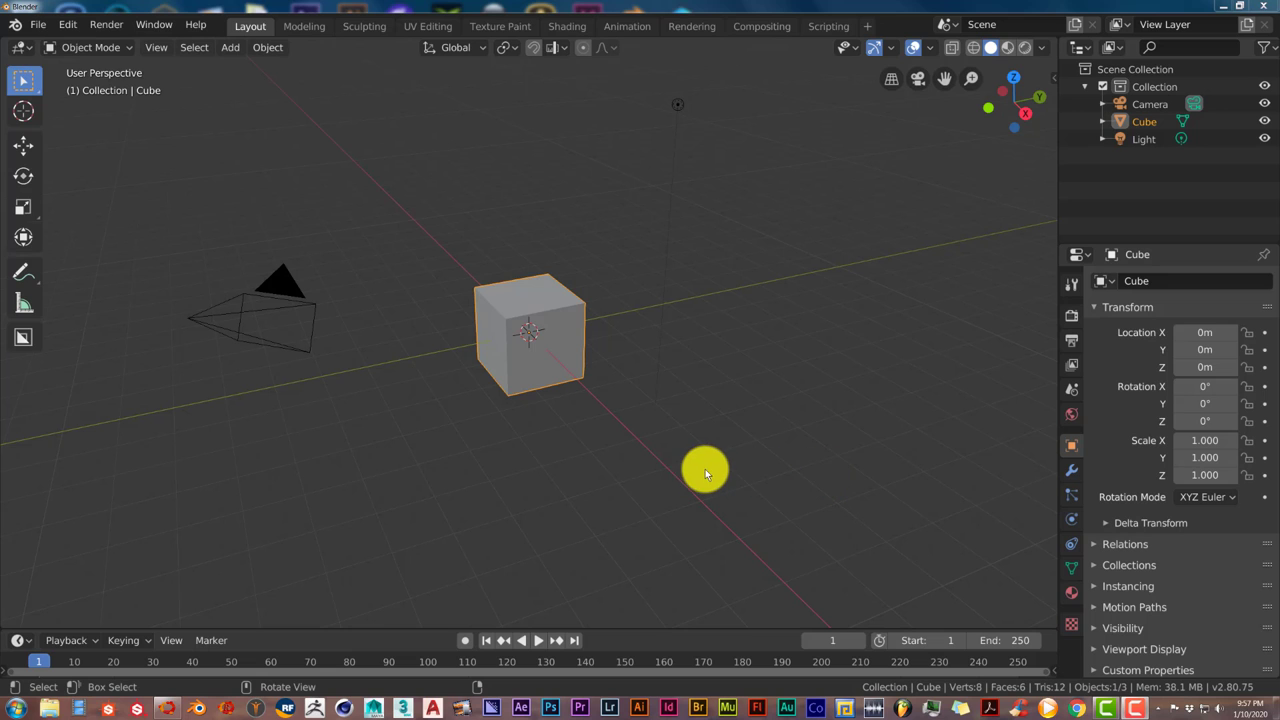
Delete the default cube
{"action": "middle_click_drag", "start_coordinate": [705, 469], "coordinate": [629, 461]}
{"action": "scroll", "coordinate": [629, 456], "scroll_direction": "up", "scroll_amount": 2}
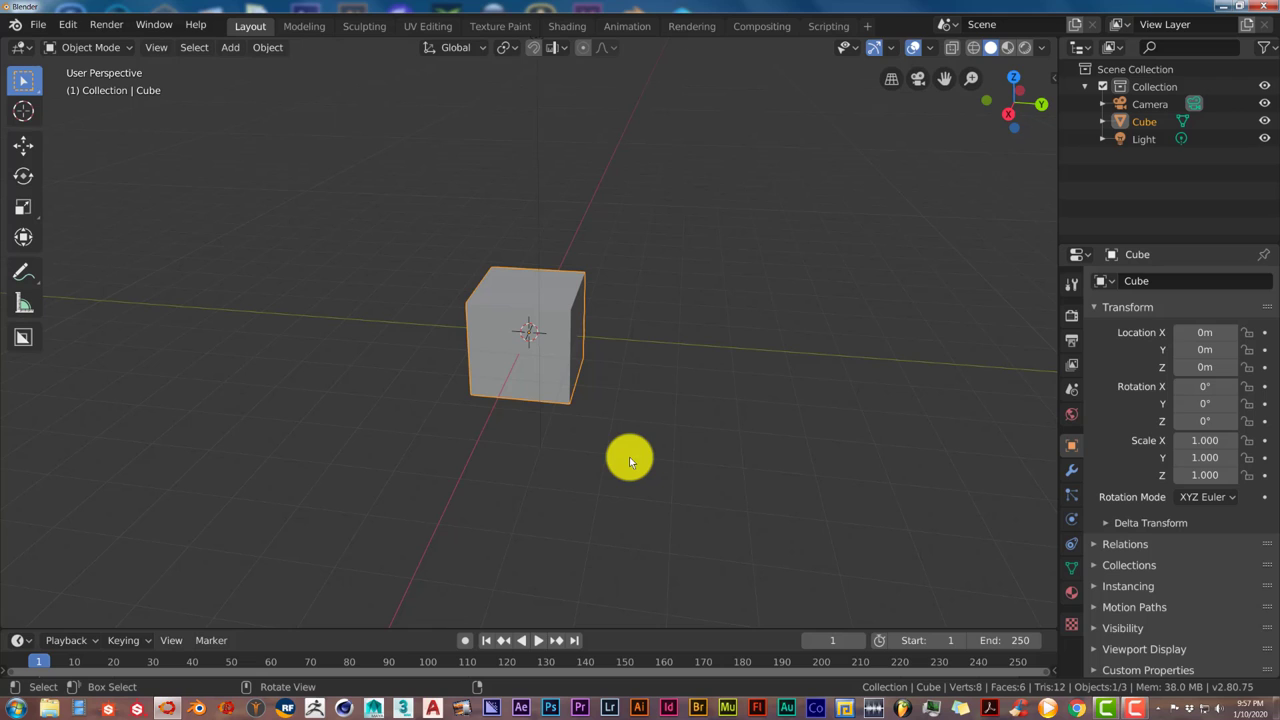
{"action": "key", "text": "x"}
{"action": "left_click", "coordinate": [629, 456]}
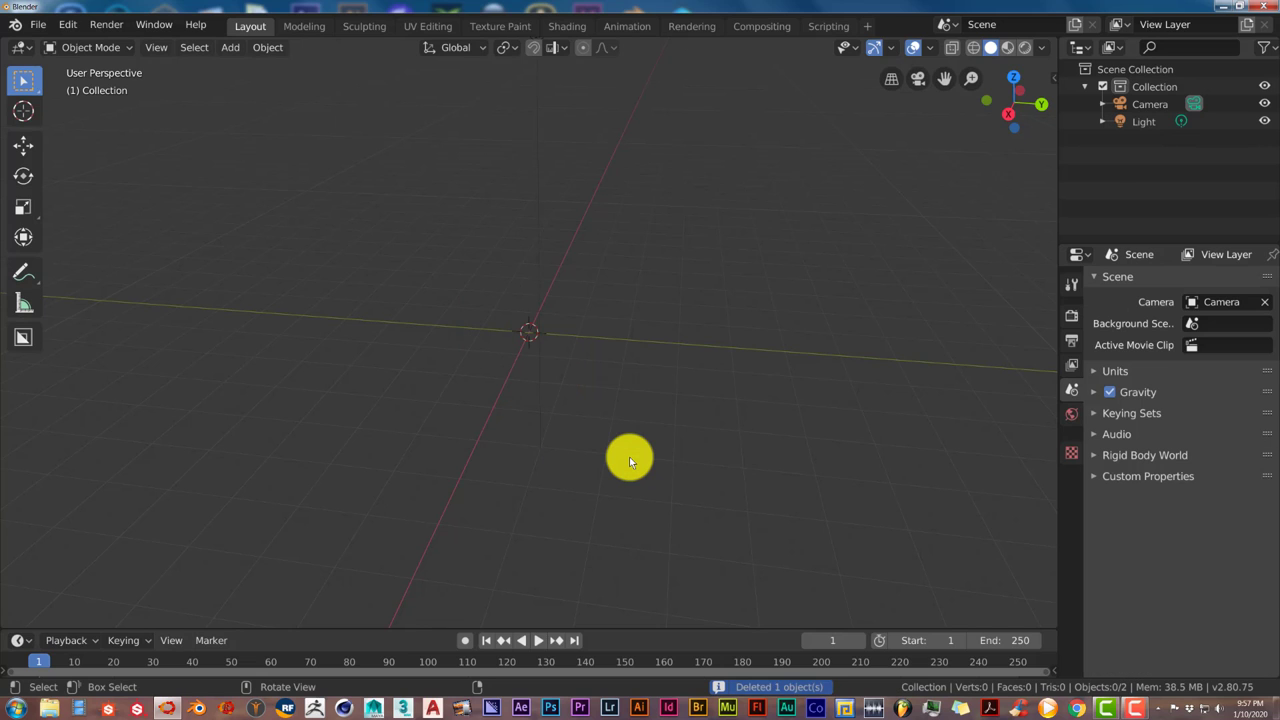
{"action": "middle_click_drag", "start_coordinate": [629, 456], "coordinate": [618, 431]}
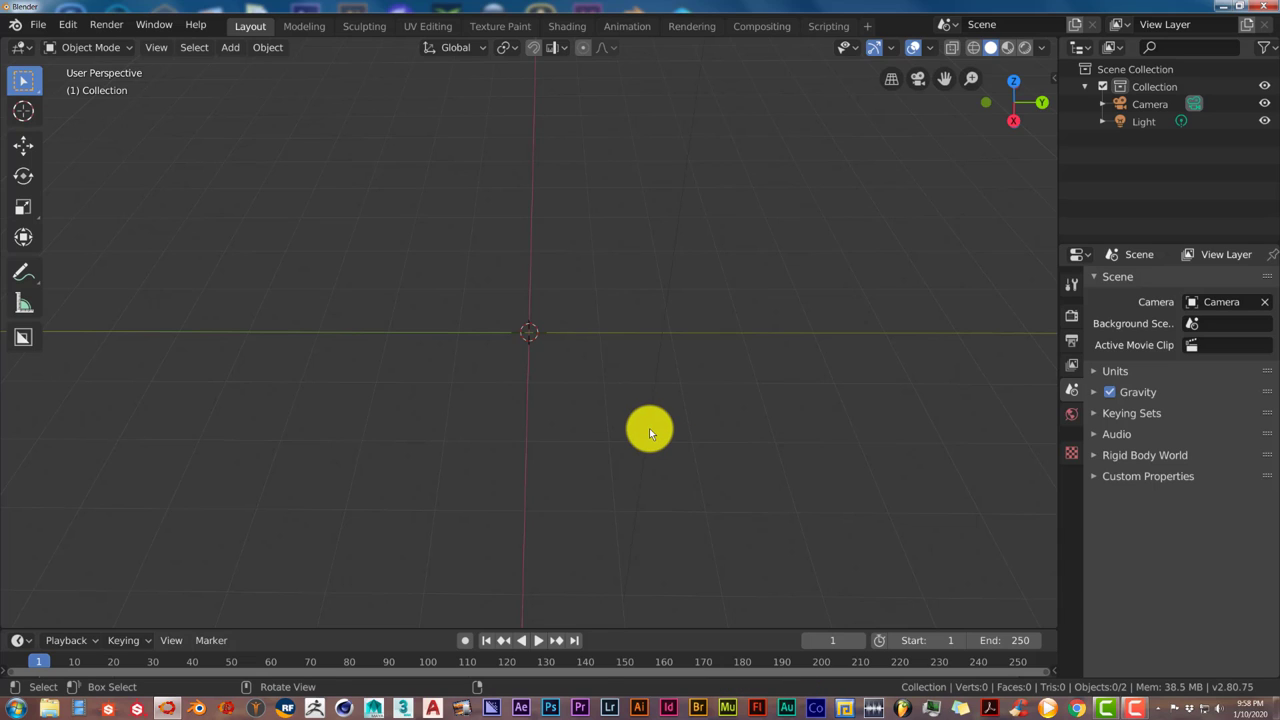
Add a plane at the origin and scale it up uniformly to about 3.567
{"action": "key", "text": "shift+a"}
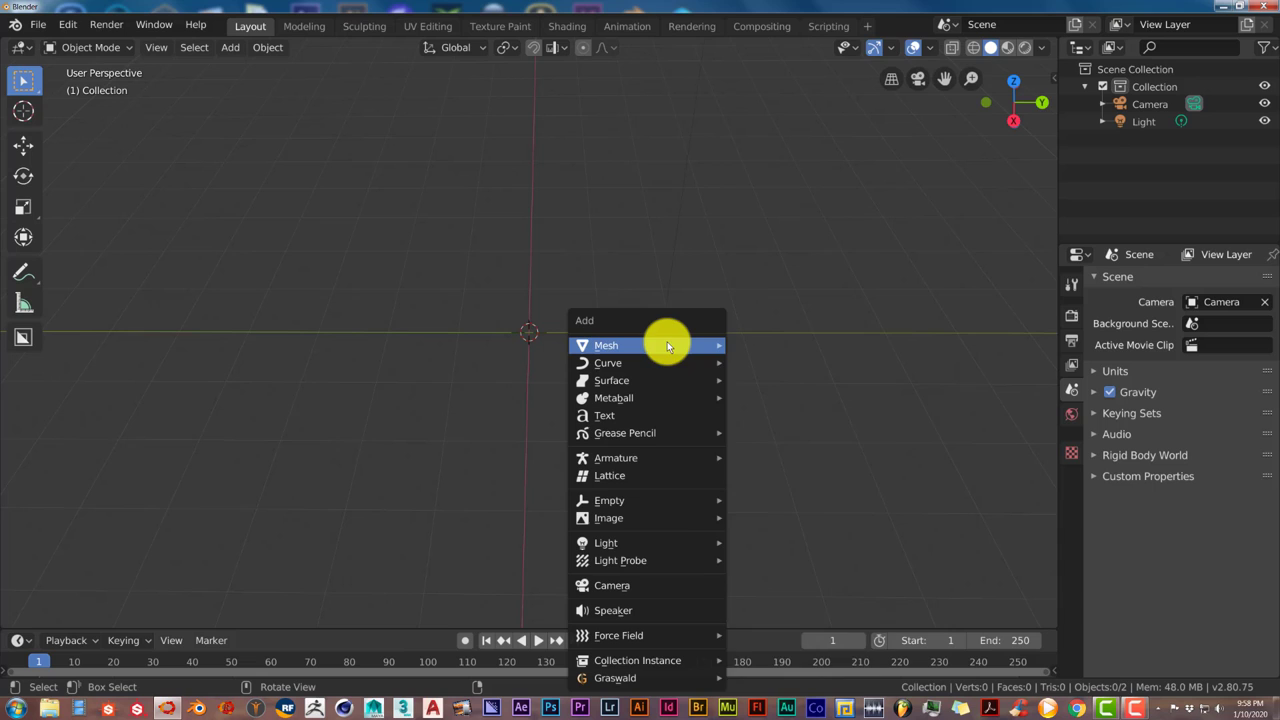
{"action": "mouse_move", "coordinate": [667, 345]}
{"action": "left_click", "coordinate": [773, 345]}
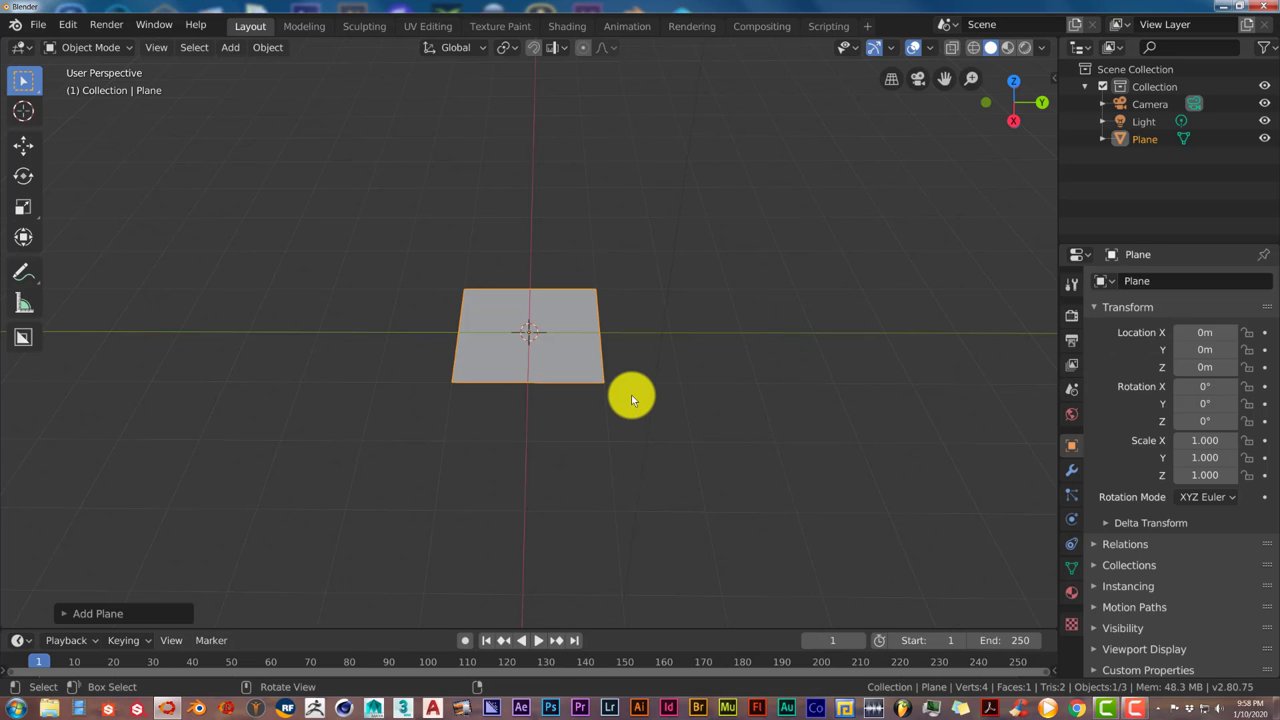
{"action": "key", "text": "s"}
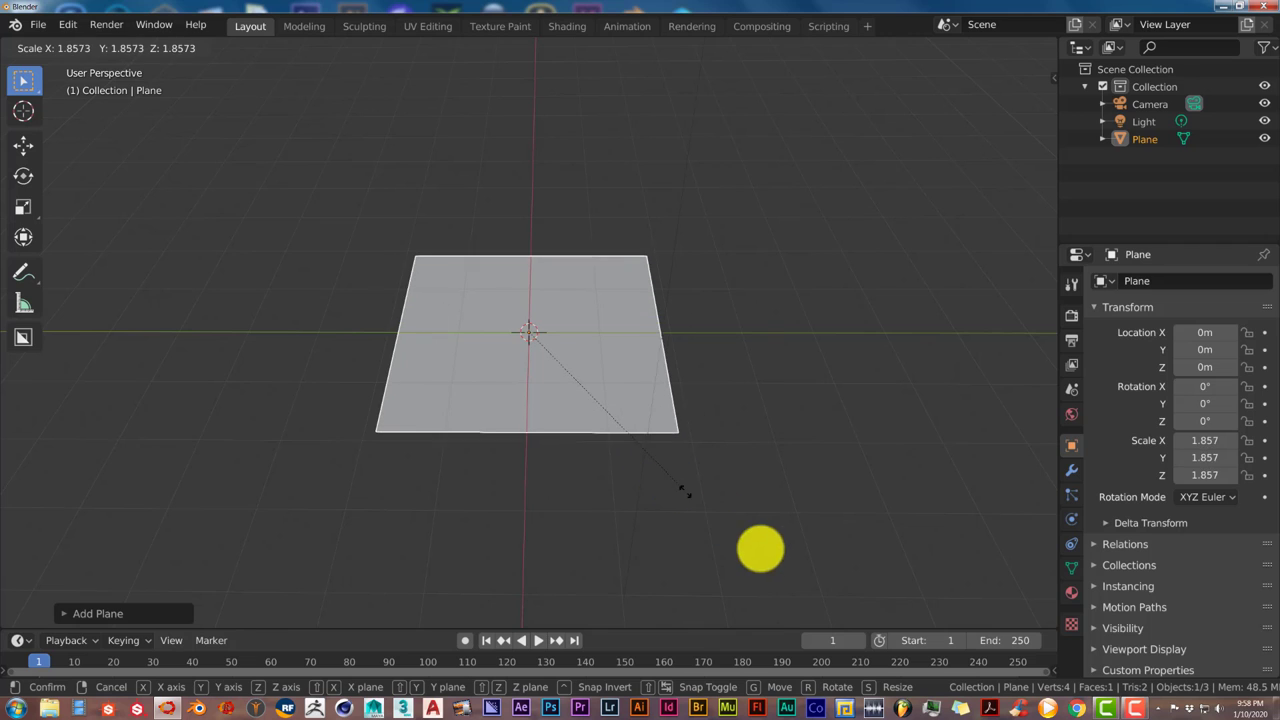
{"action": "left_click", "coordinate": [830, 47]}
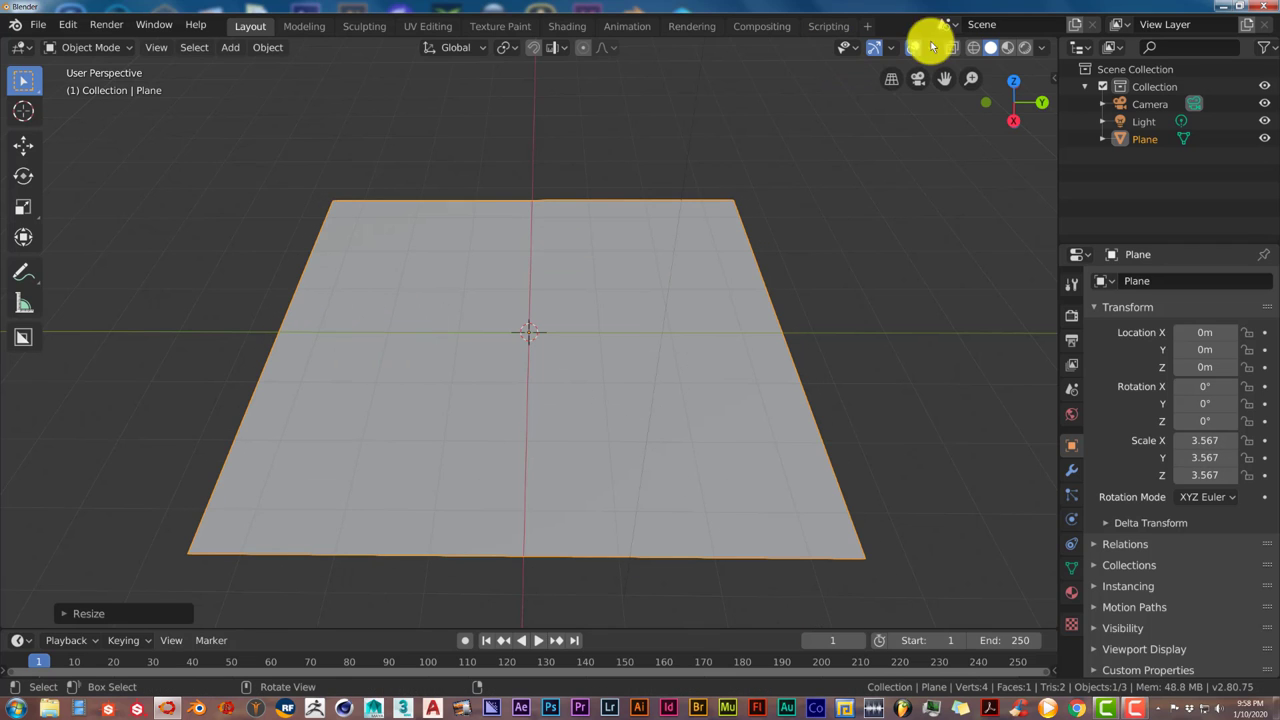
{"action": "scroll", "coordinate": [897, 261], "scroll_direction": "down", "scroll_amount": 1}
{"action": "middle_click_drag", "start_coordinate": [870, 263], "coordinate": [869, 279]}
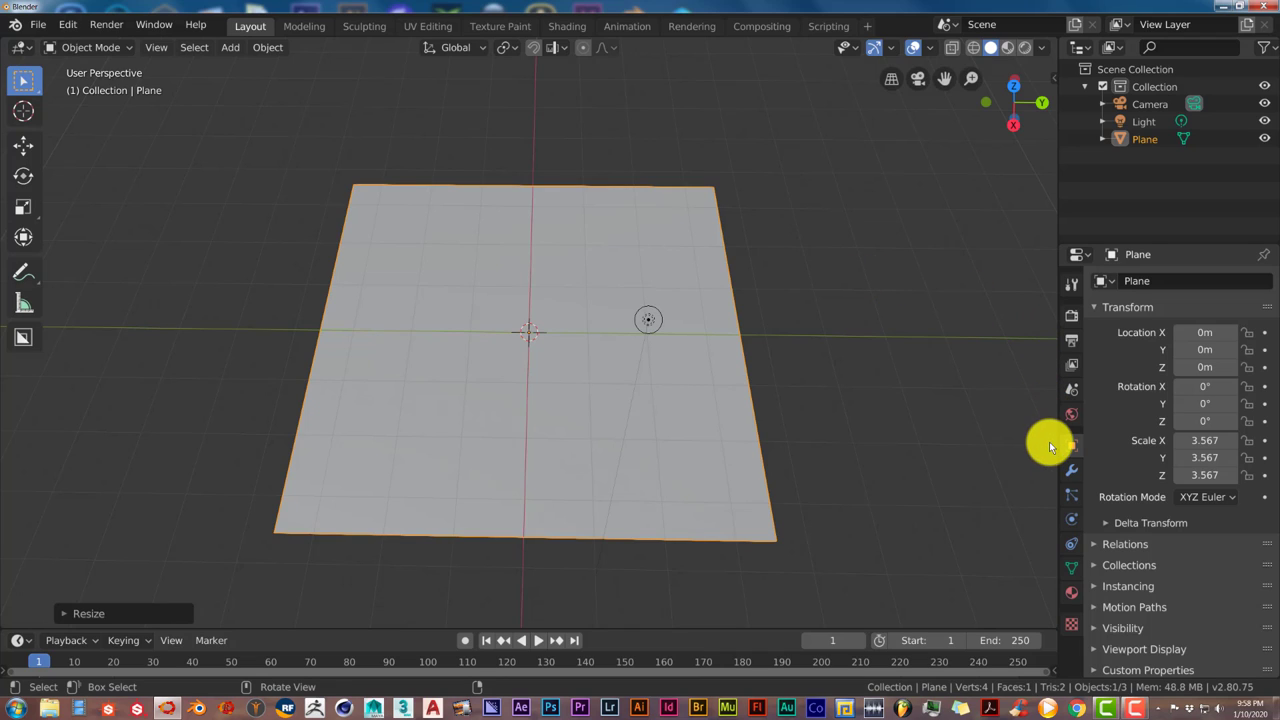
Add two particle systems to the plane in the Particles tab, then remove both
{"action": "left_click", "coordinate": [1070, 497]}
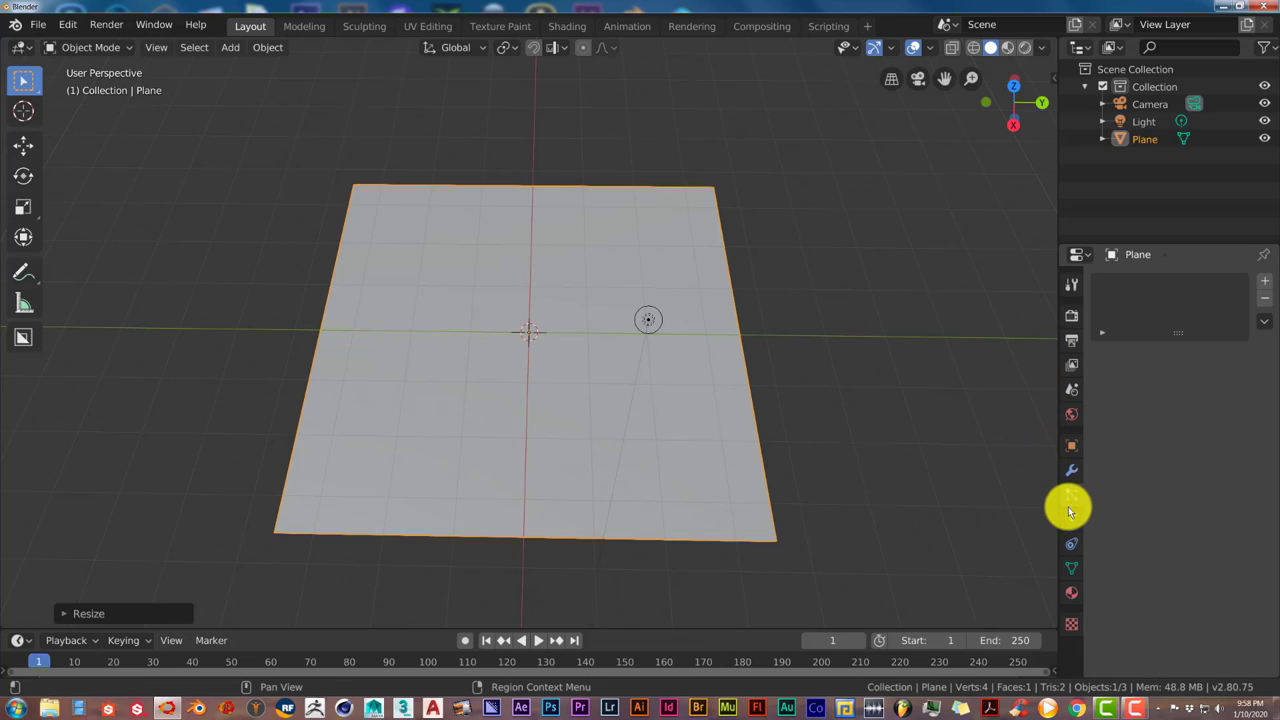
{"action": "left_click", "coordinate": [1265, 285]}
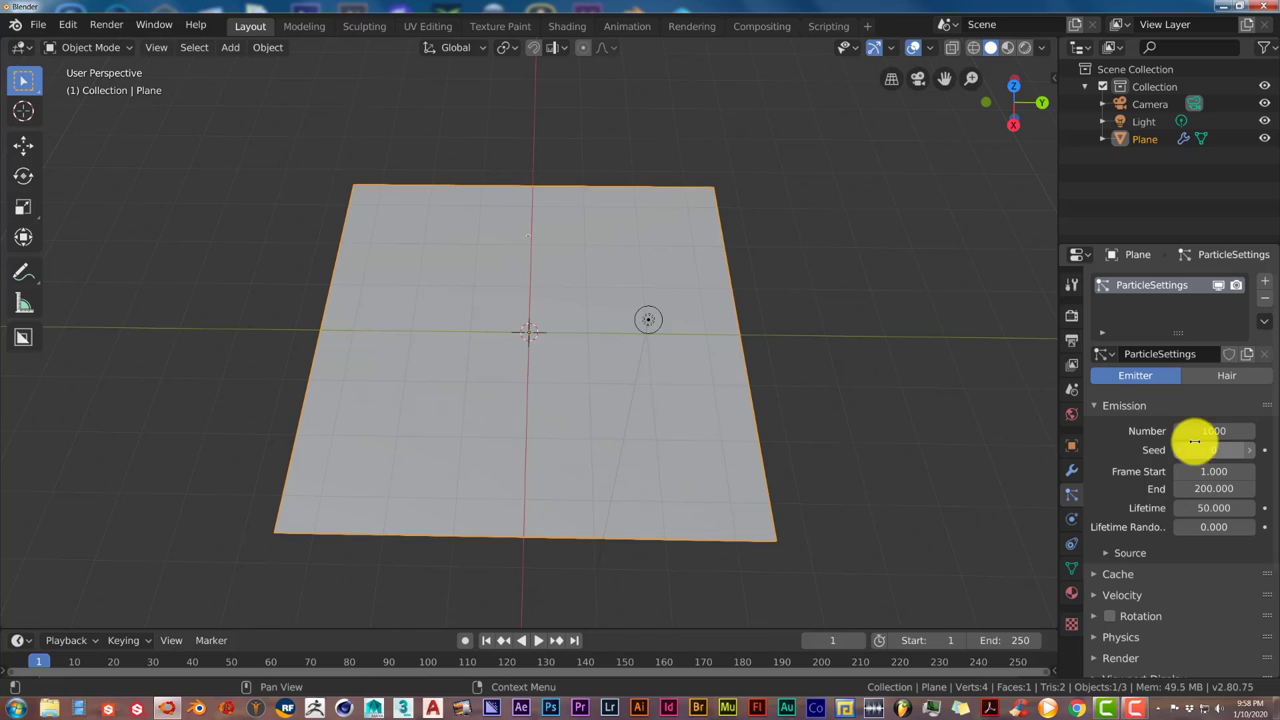
{"action": "scroll", "coordinate": [1175, 594], "scroll_direction": "down", "scroll_amount": 3}
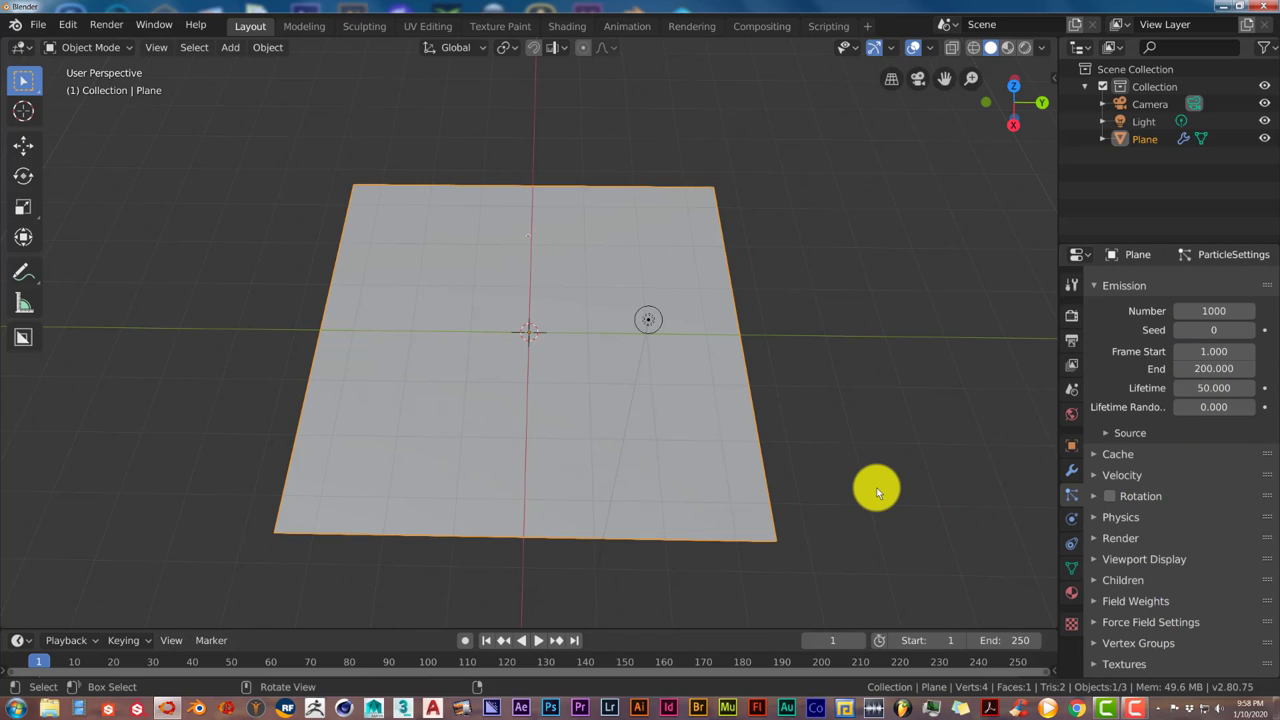
{"action": "scroll", "coordinate": [1150, 480], "scroll_direction": "up", "scroll_amount": 2}
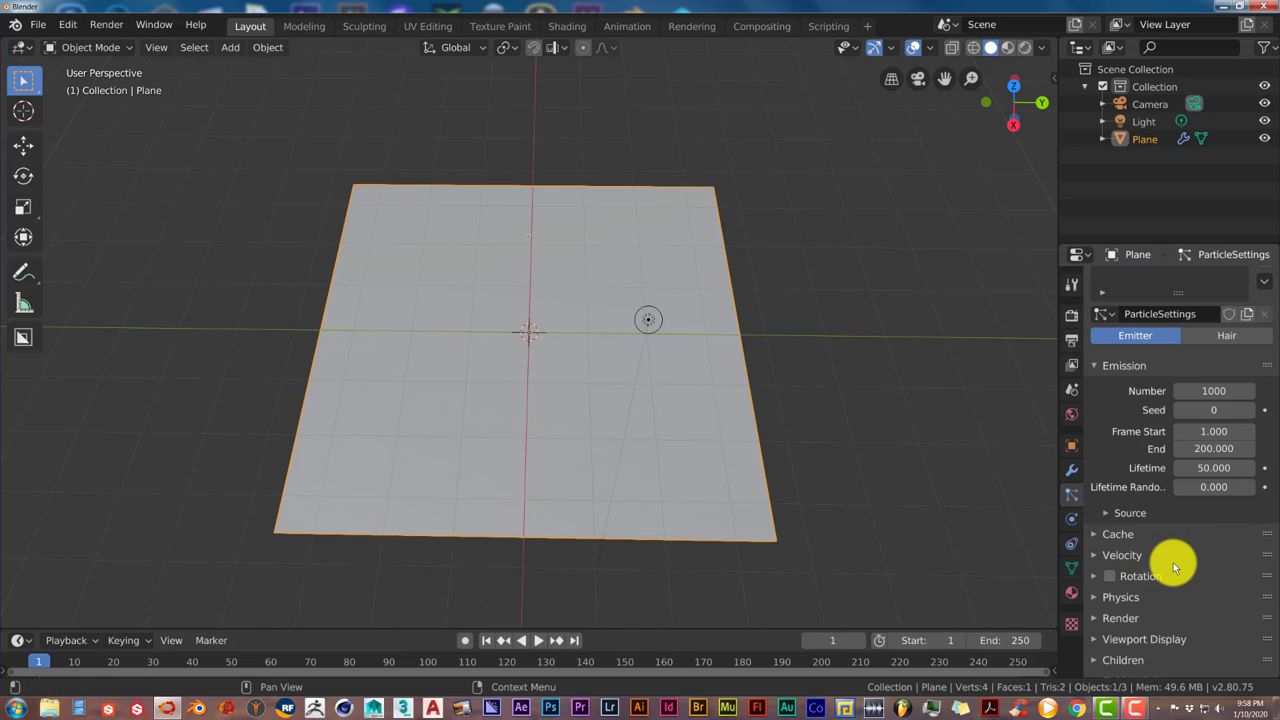
{"action": "scroll", "coordinate": [1173, 547], "scroll_direction": "up", "scroll_amount": 1}
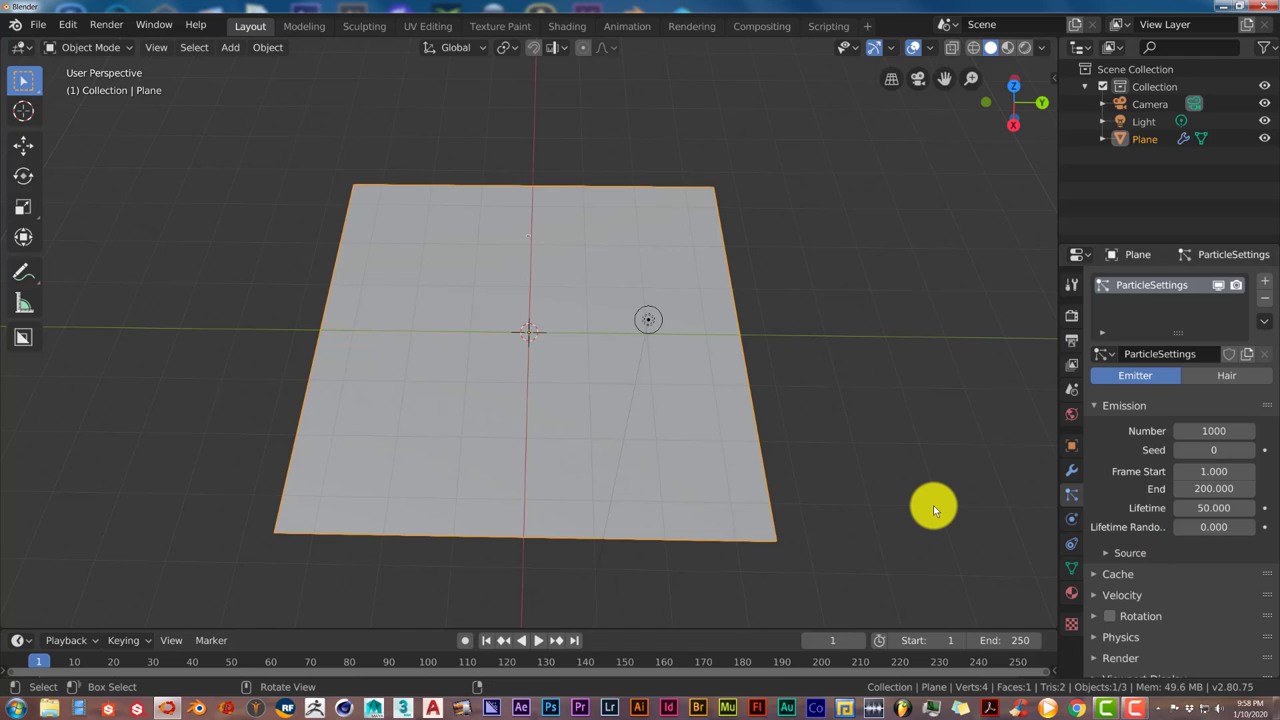
{"action": "left_click", "coordinate": [1264, 283]}
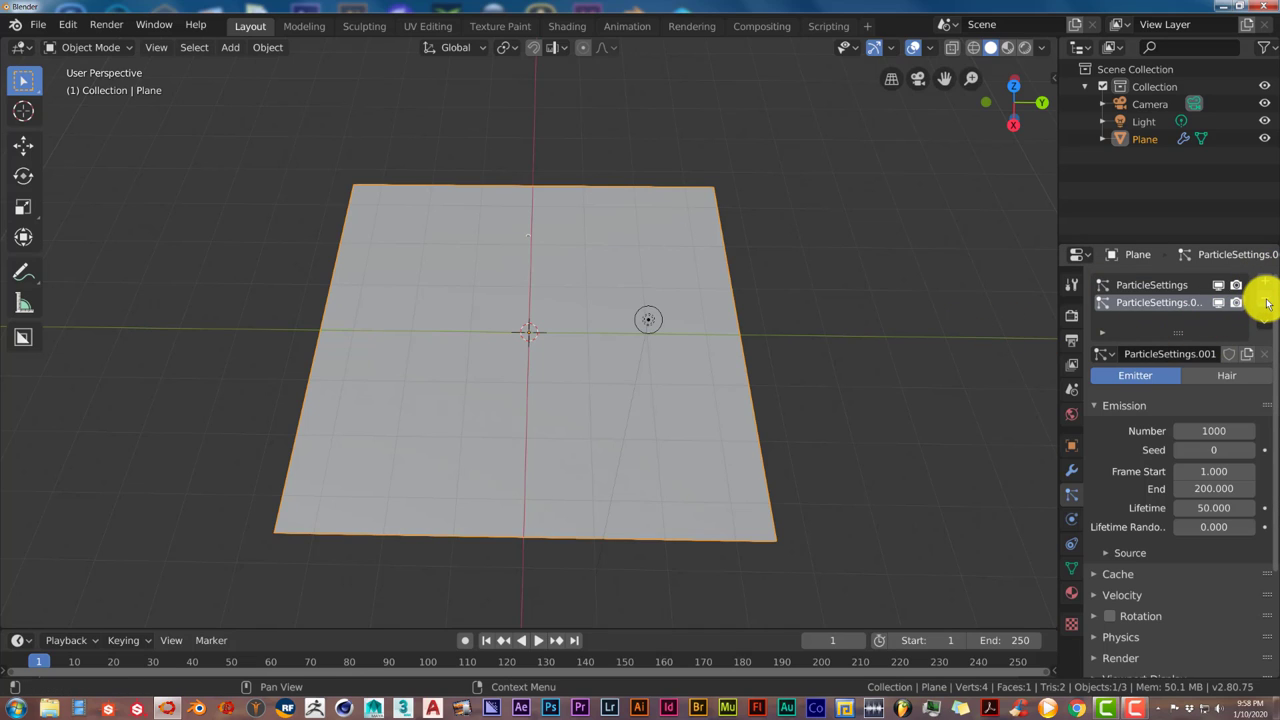
{"action": "left_click", "coordinate": [1265, 302]}
{"action": "left_click", "coordinate": [1266, 302]}
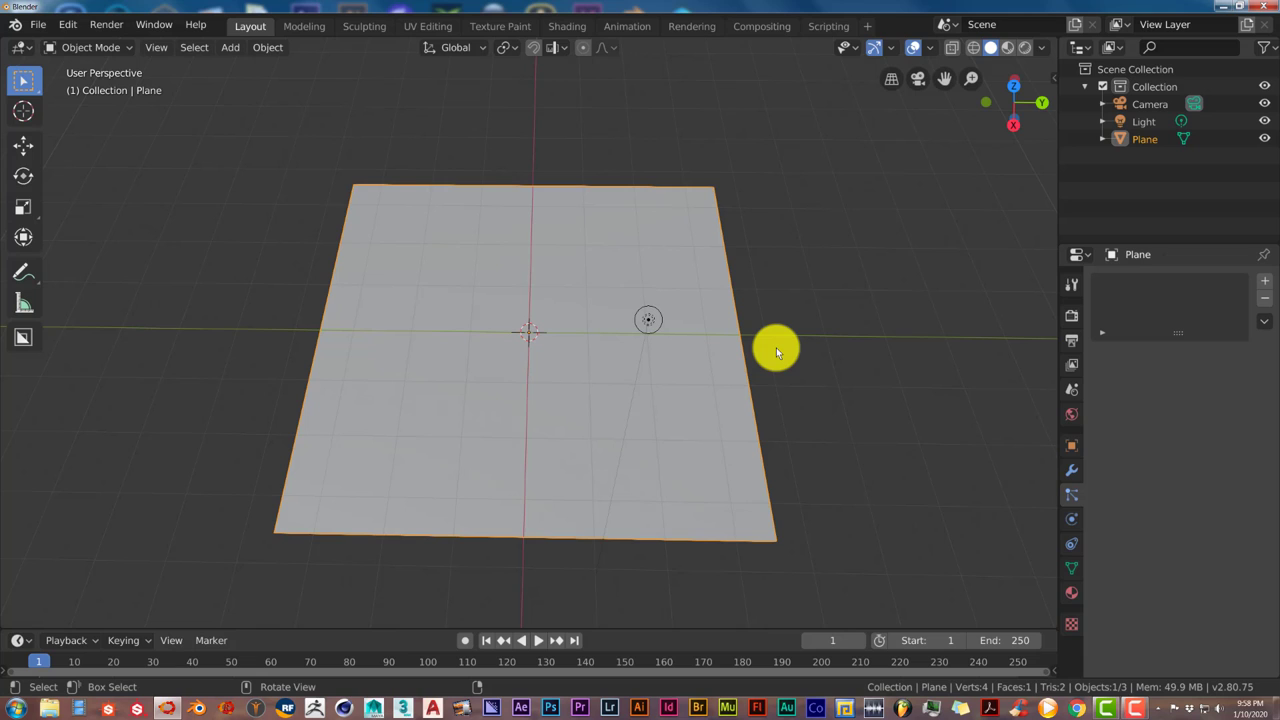
{"action": "scroll", "coordinate": [776, 347], "scroll_direction": "up", "scroll_amount": 5}
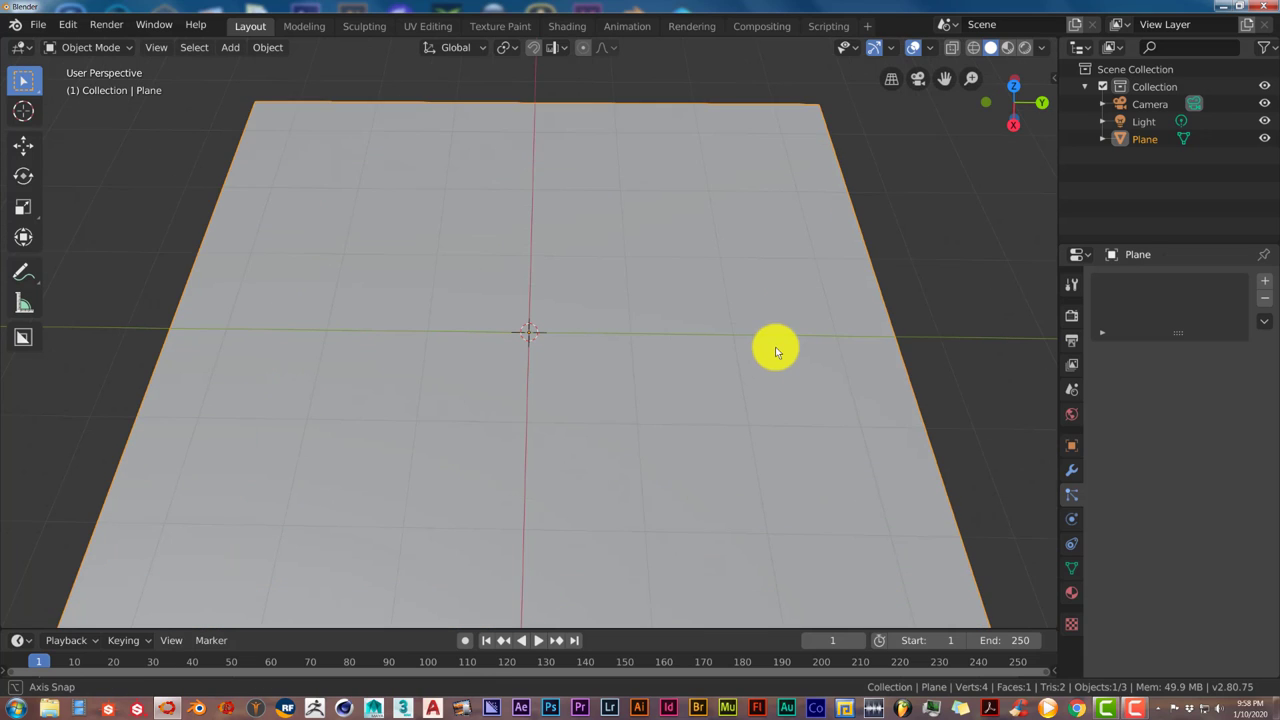
{"action": "middle_click_drag", "start_coordinate": [775, 346], "coordinate": [783, 346]}
{"action": "scroll", "coordinate": [655, 388], "scroll_direction": "down", "scroll_amount": 2}
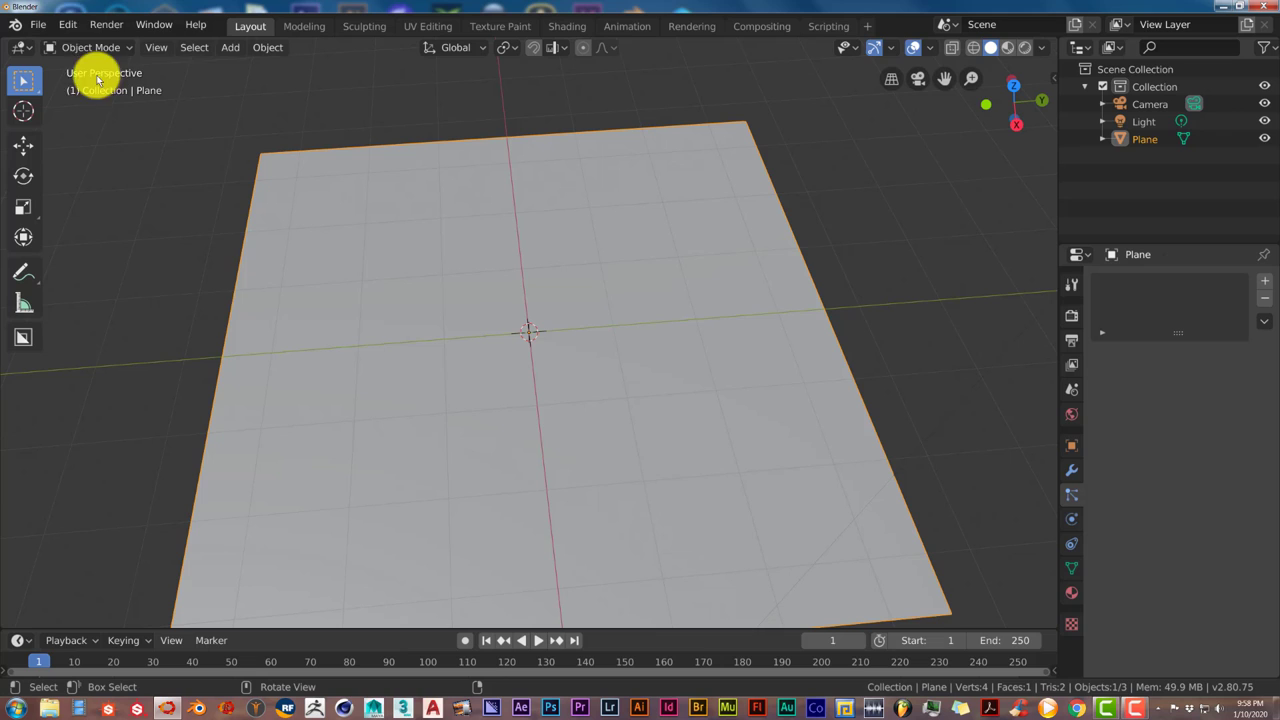
{"action": "left_click", "coordinate": [68, 25]}
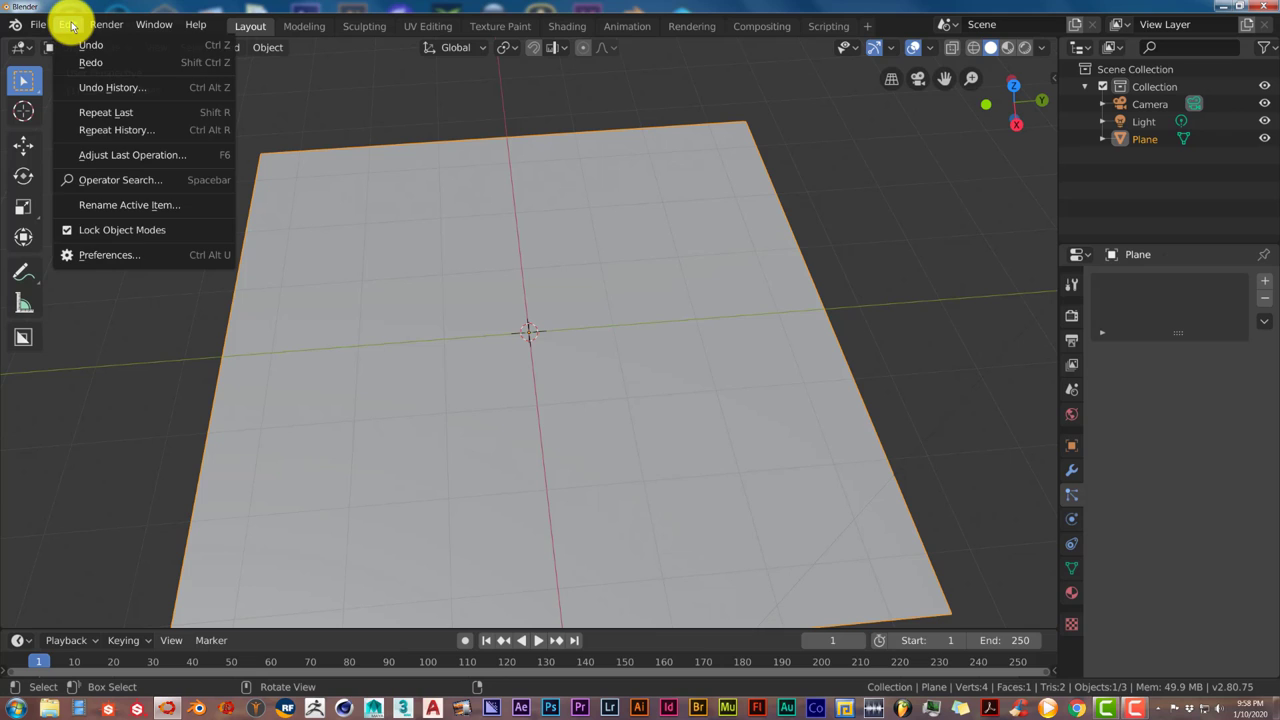
{"action": "left_click", "coordinate": [98, 257]}
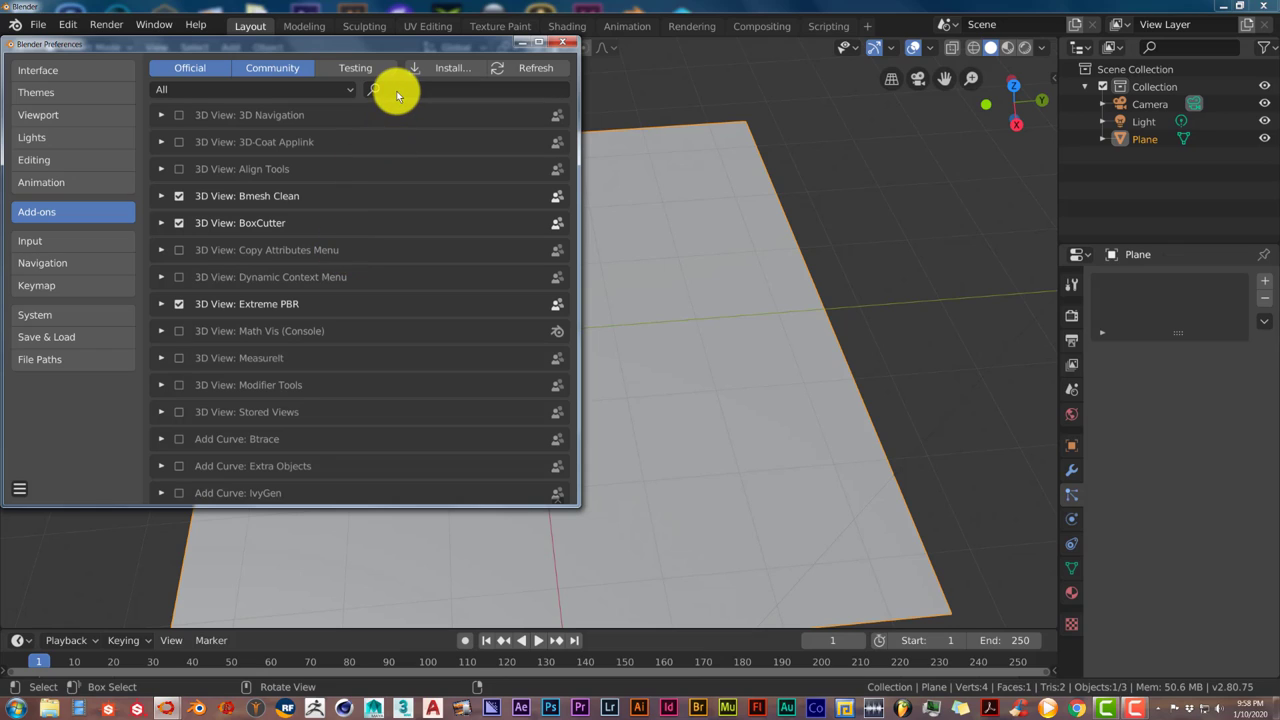
{"action": "left_click", "coordinate": [395, 90]}
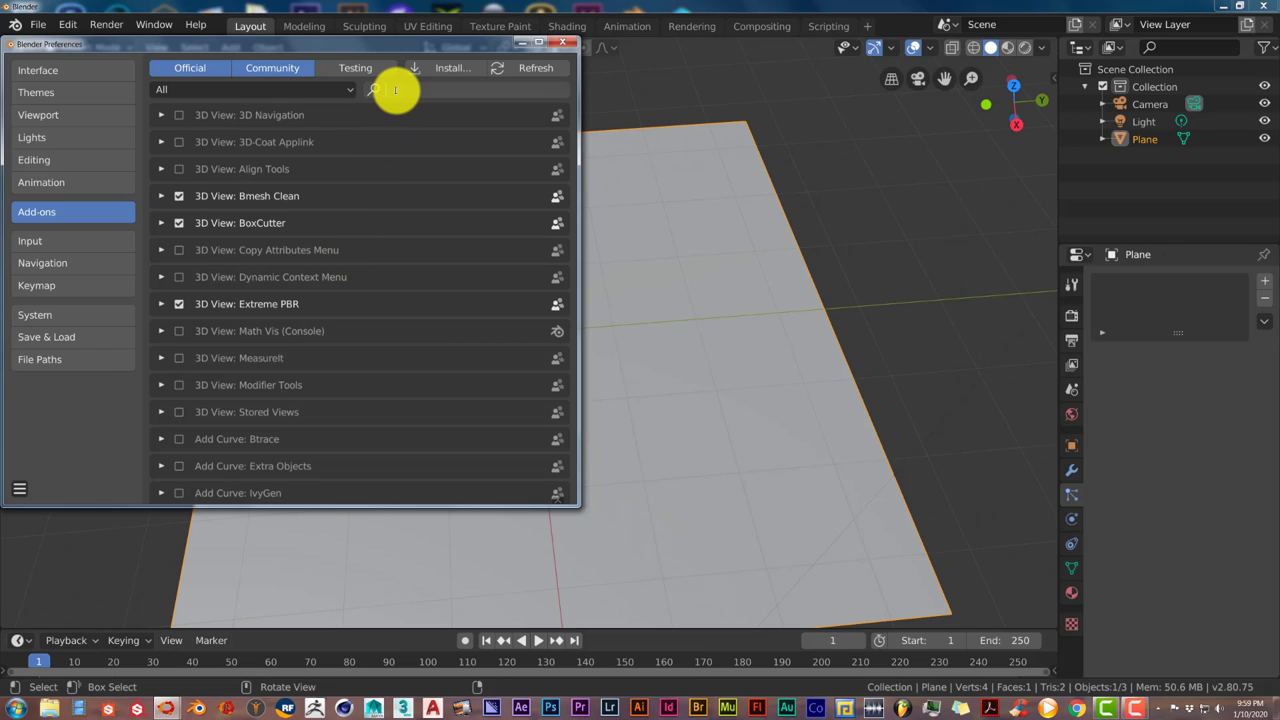
{"action": "type", "text": "objec"}
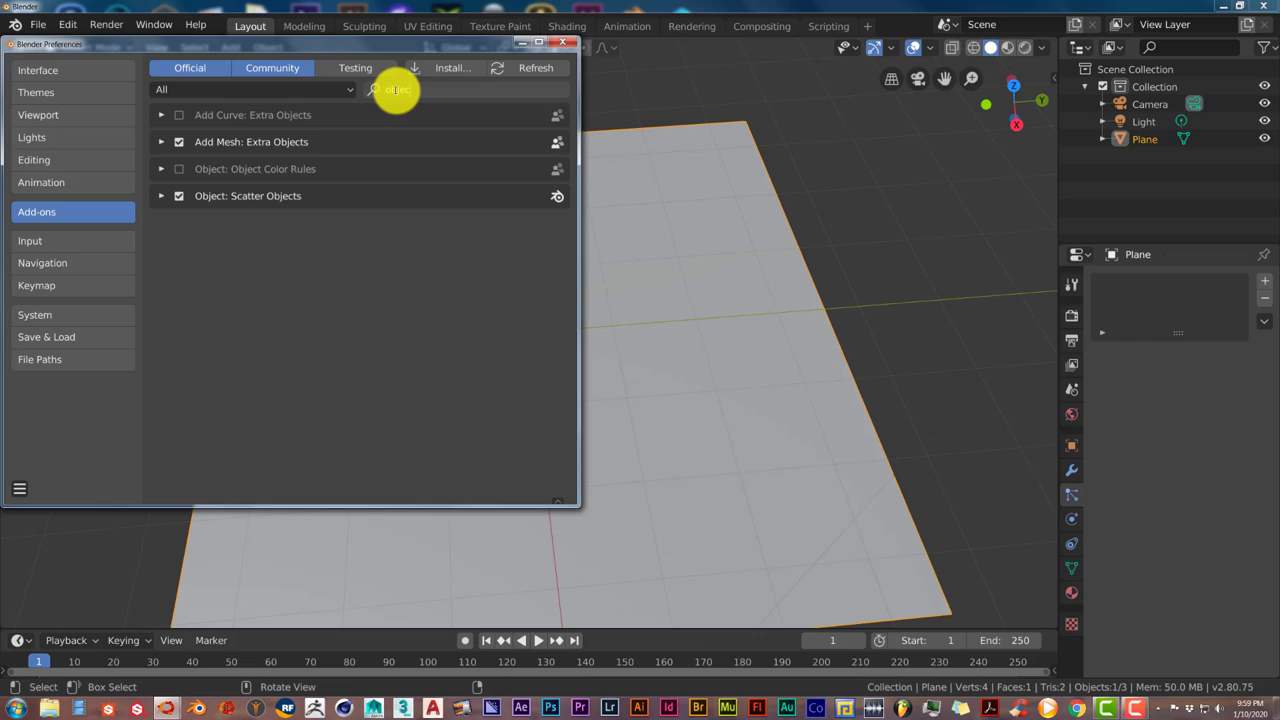
{"action": "type", "text": "t"}
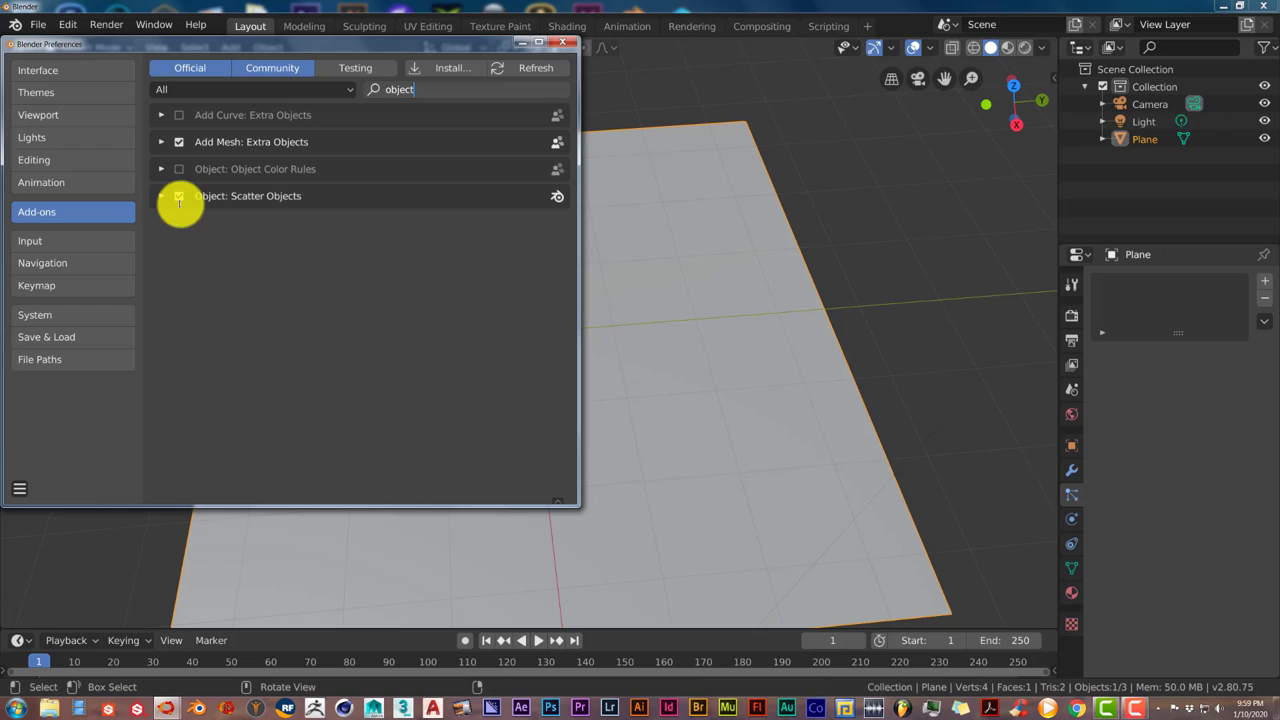
{"action": "left_click", "coordinate": [558, 42]}
{"action": "middle_click_drag", "start_coordinate": [822, 265], "coordinate": [896, 241]}
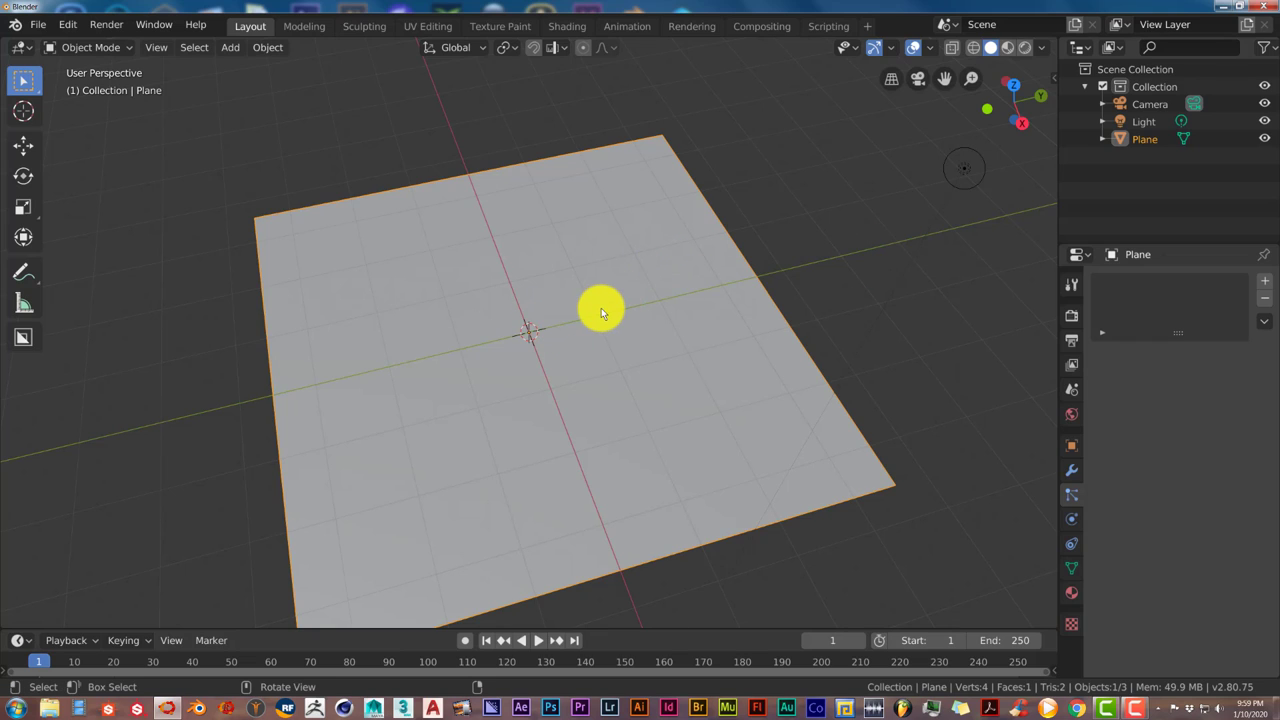
Add a cube and move it off the plane to its right side
{"action": "key", "text": "shift+a"}
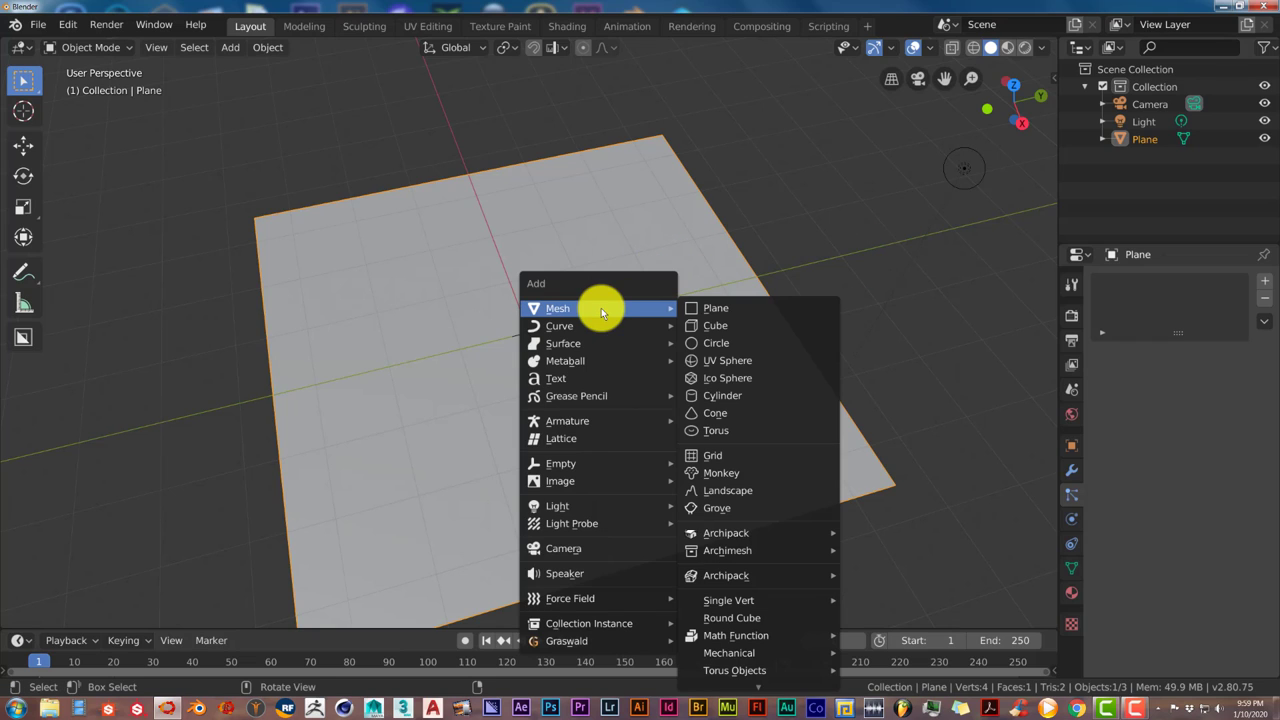
{"action": "left_click", "coordinate": [710, 324]}
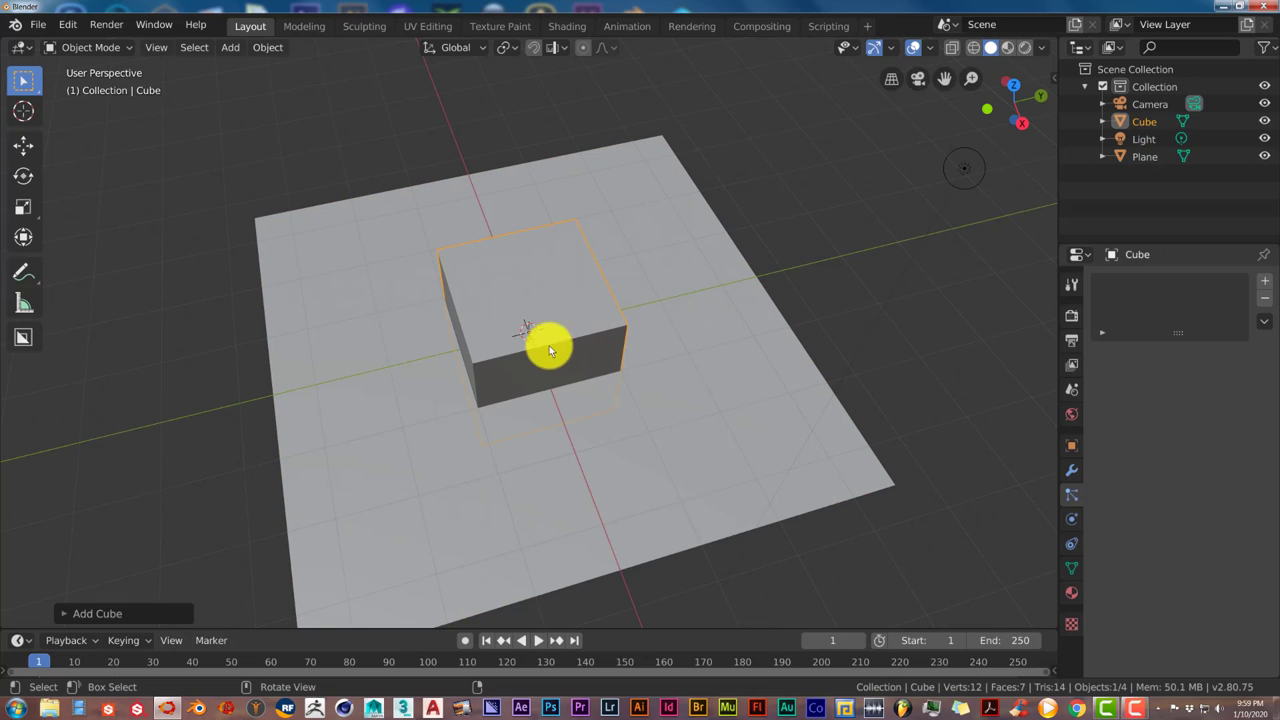
{"action": "left_click", "coordinate": [23, 145]}
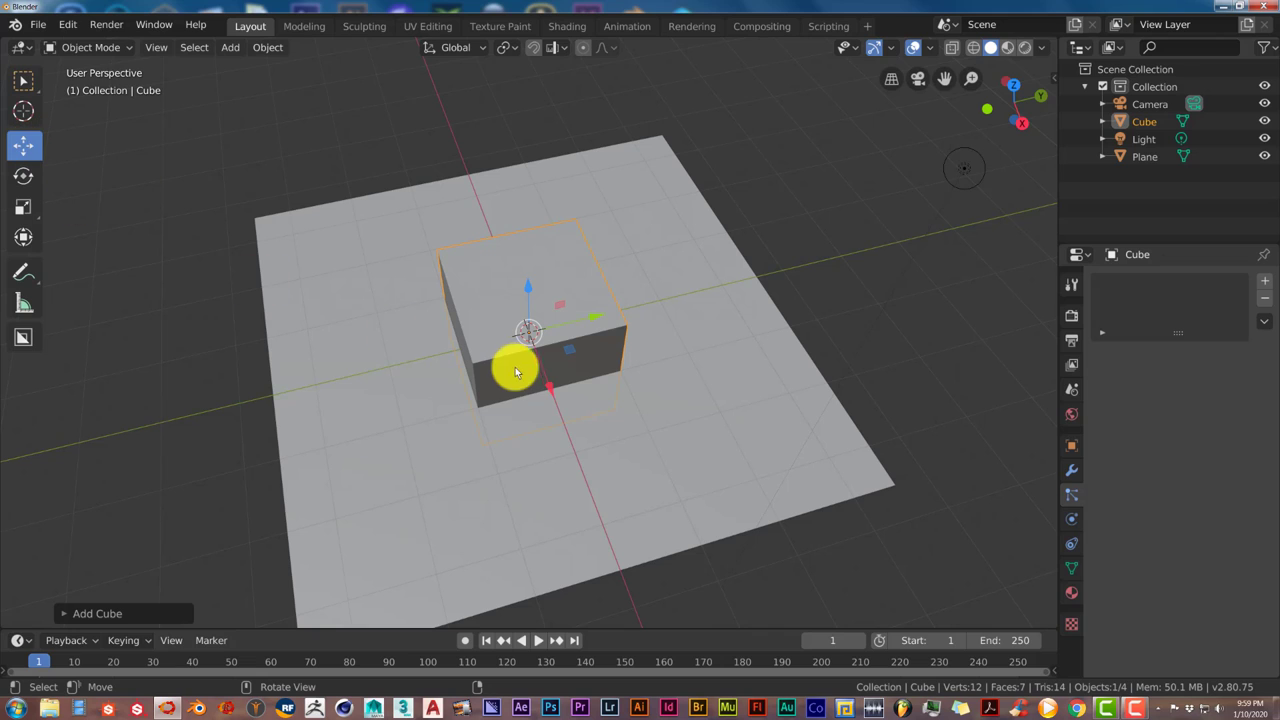
{"action": "key", "text": "g"}
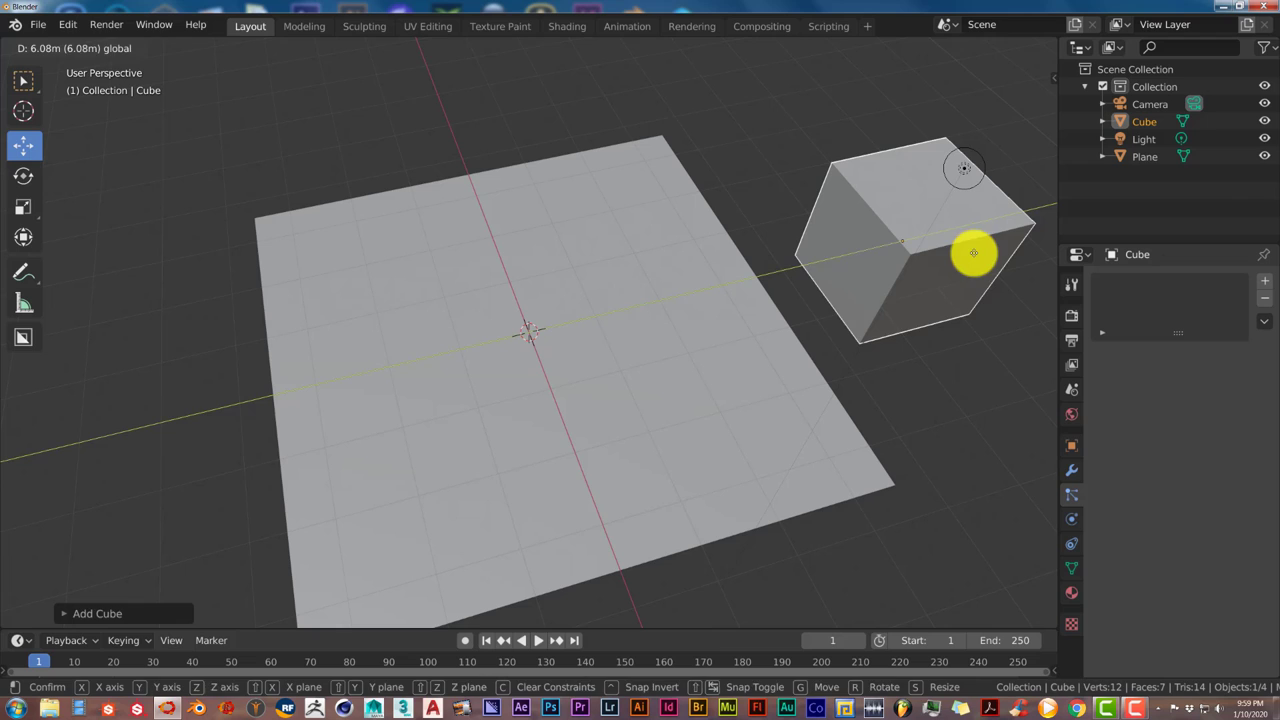
{"action": "left_click", "coordinate": [970, 248]}
Scale the cube down to a small size
{"action": "middle_click_drag", "start_coordinate": [901, 404], "coordinate": [888, 397]}
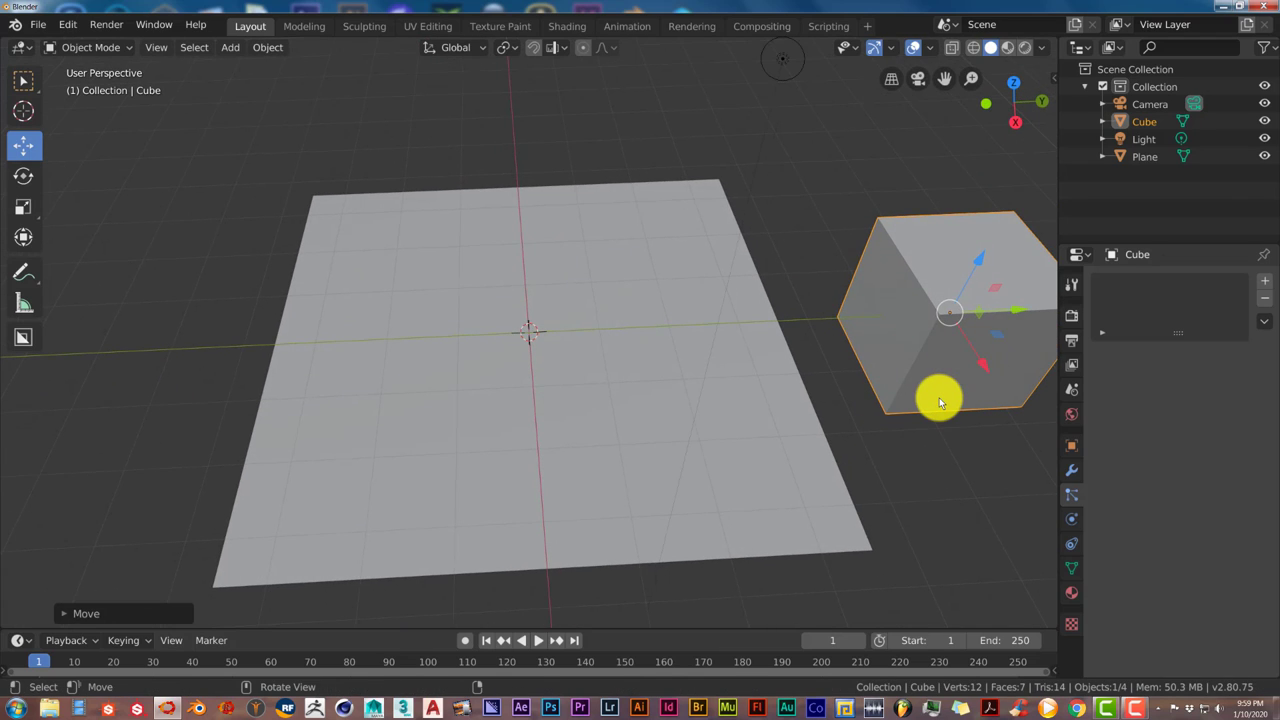
{"action": "key", "text": "s"}
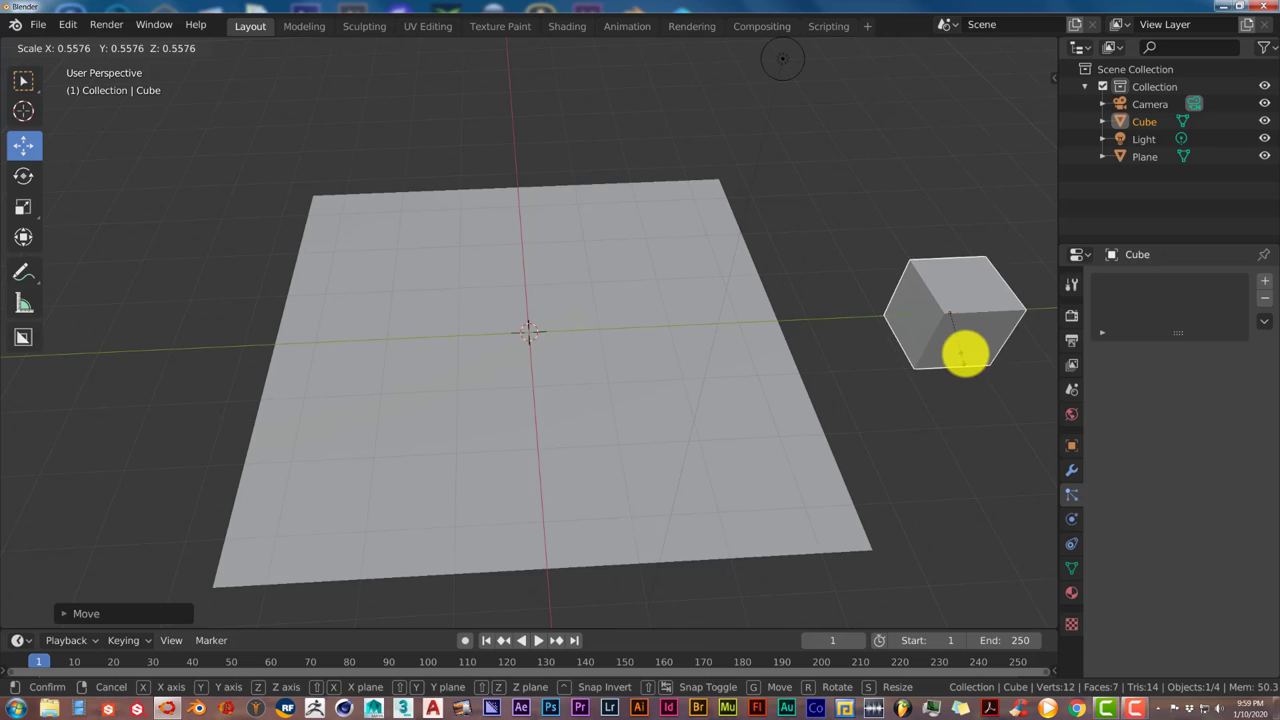
{"action": "left_click", "coordinate": [963, 330]}
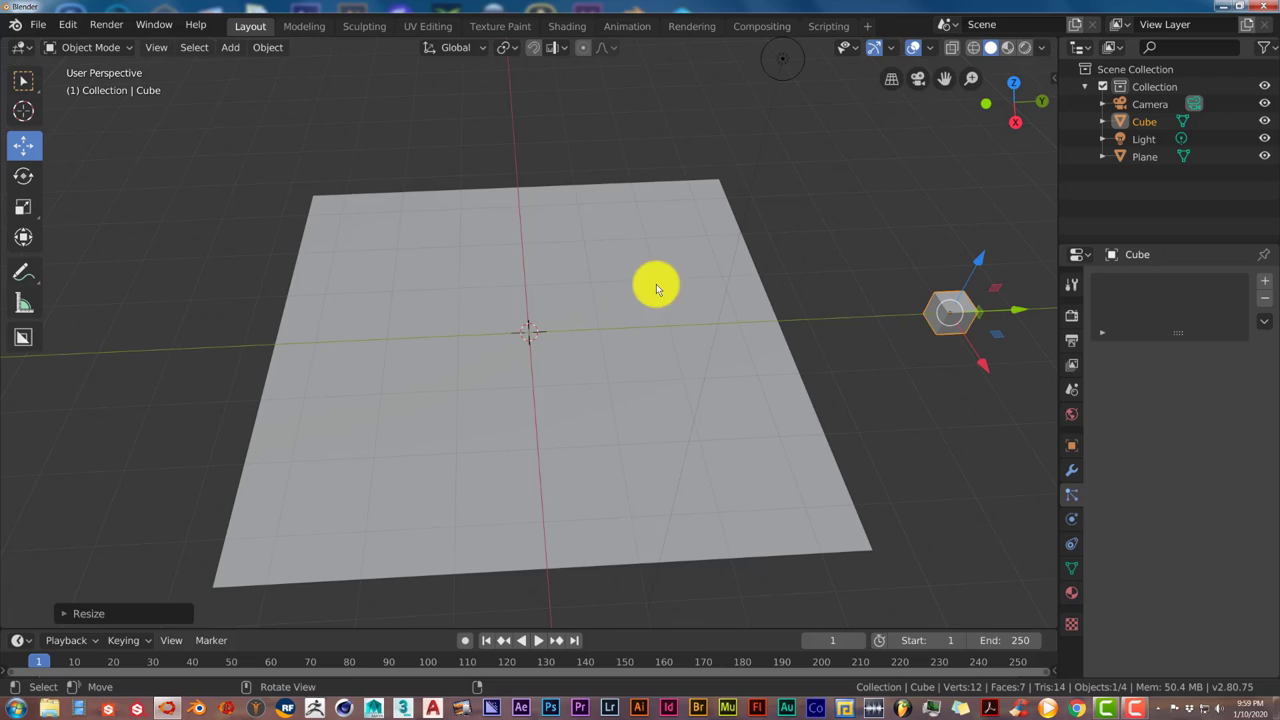
Select the plane and run Scatter Objects found via the 'object scatt' search
{"action": "left_click", "coordinate": [593, 283]}
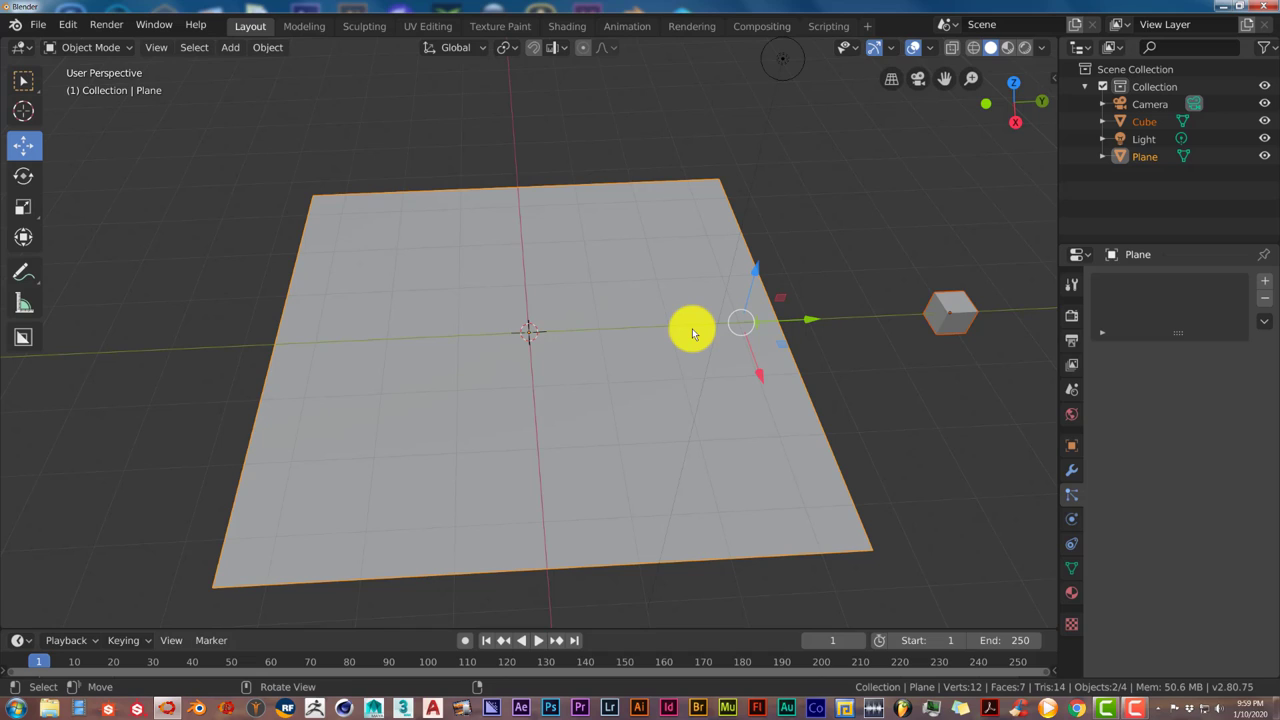
{"action": "key", "text": "F3"}
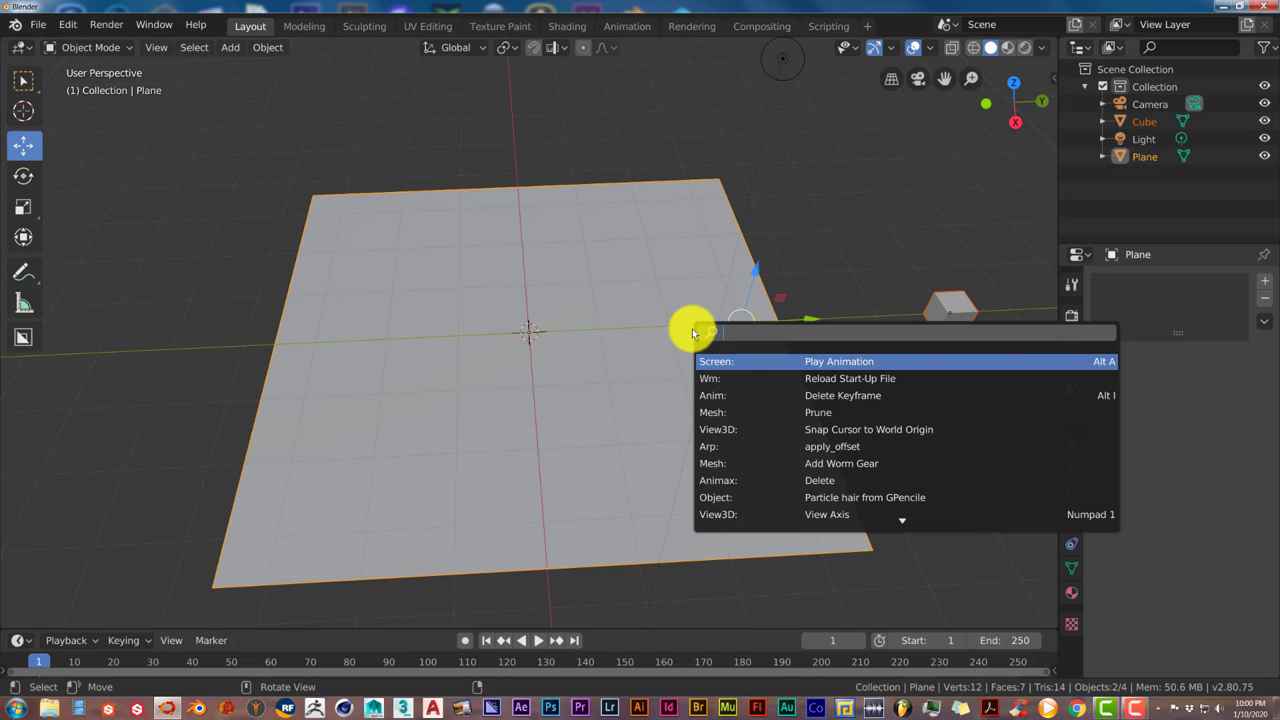
{"action": "type", "text": "ob"}
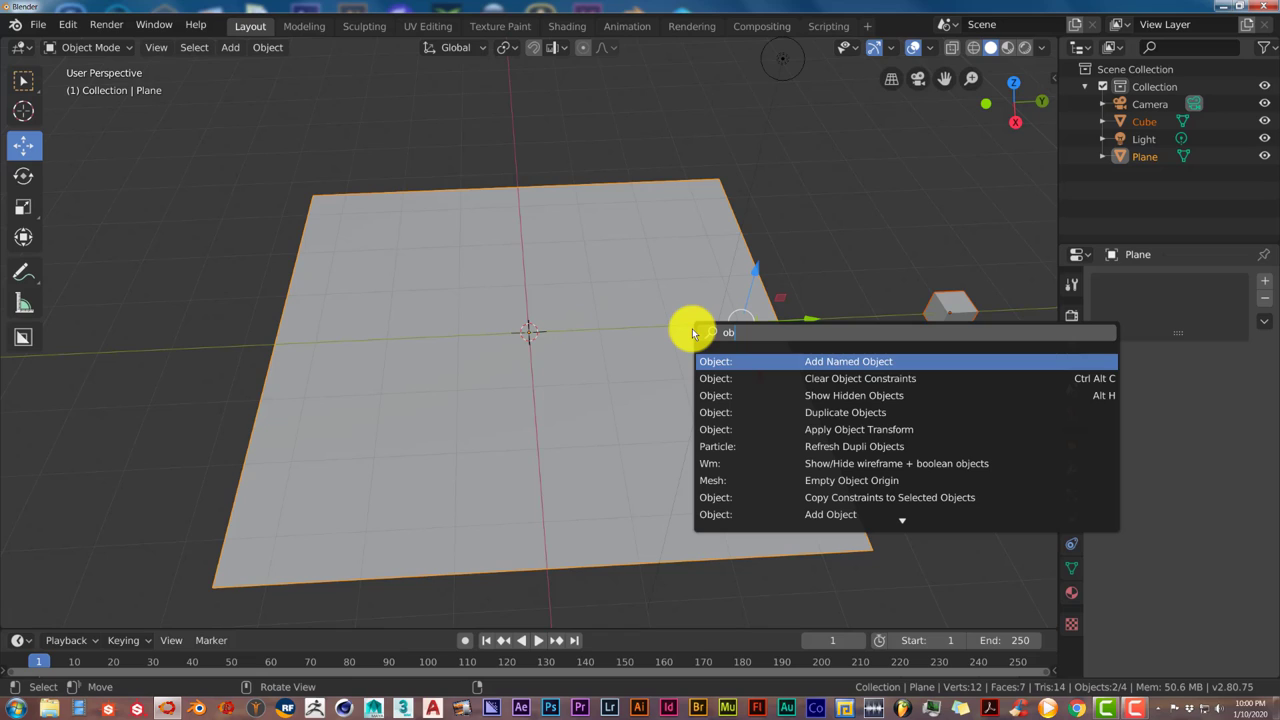
{"action": "type", "text": "ject scatt"}
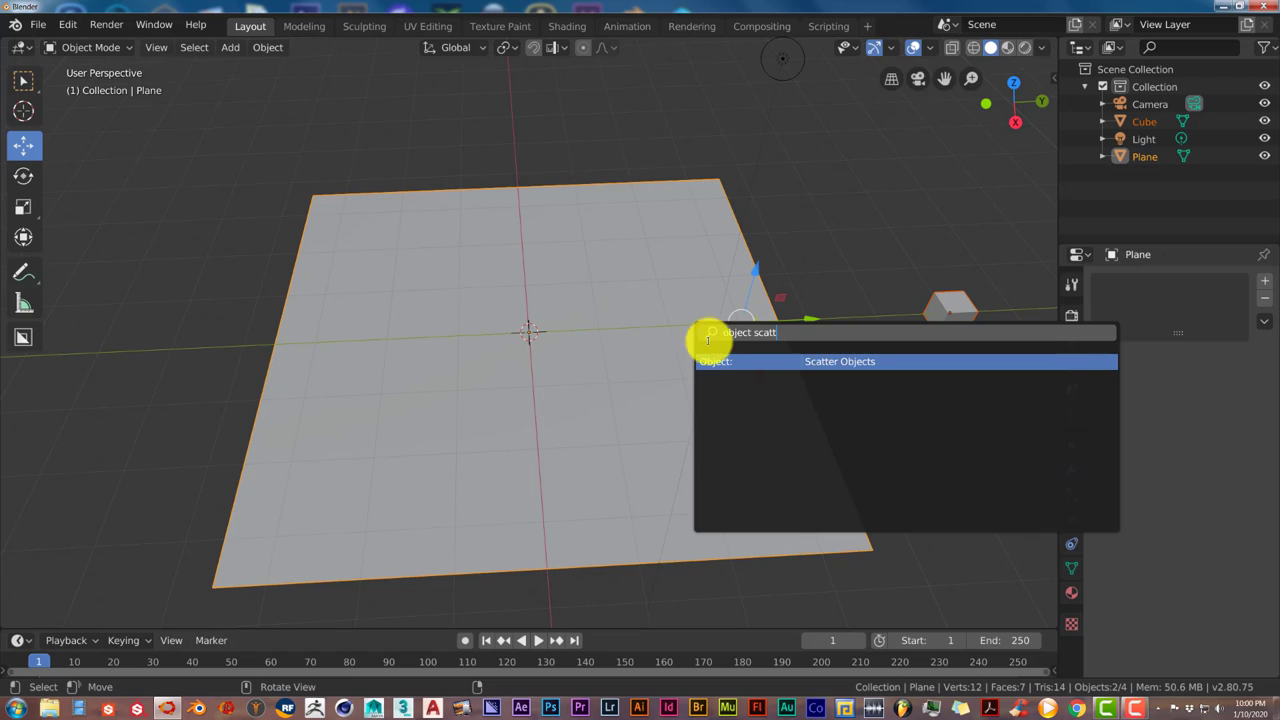
{"action": "left_click", "coordinate": [717, 361]}
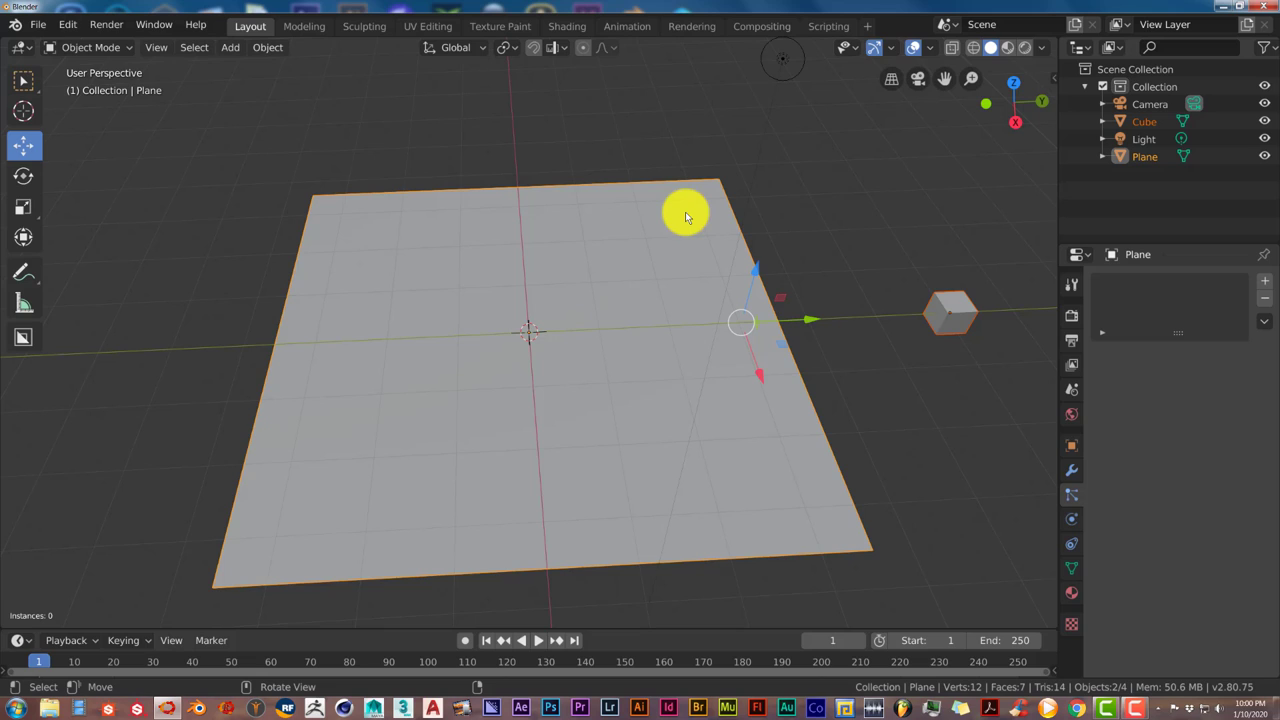
Paint an S-shaped stroke across the plane to scatter small cube instances
{"action": "mouse_move", "coordinate": [590, 225]}
{"action": "left_mouse_down"}
{"action": "mouse_move", "coordinate": [463, 273]}
{"action": "mouse_move", "coordinate": [371, 364]}
{"action": "mouse_move", "coordinate": [384, 390]}
{"action": "mouse_move", "coordinate": [442, 408]}
{"action": "mouse_move", "coordinate": [550, 368]}
{"action": "mouse_move", "coordinate": [606, 366]}
{"action": "mouse_move", "coordinate": [653, 392]}
{"action": "mouse_move", "coordinate": [660, 427]}
{"action": "mouse_move", "coordinate": [639, 455]}
{"action": "mouse_move", "coordinate": [477, 497]}
{"action": "left_mouse_up"}
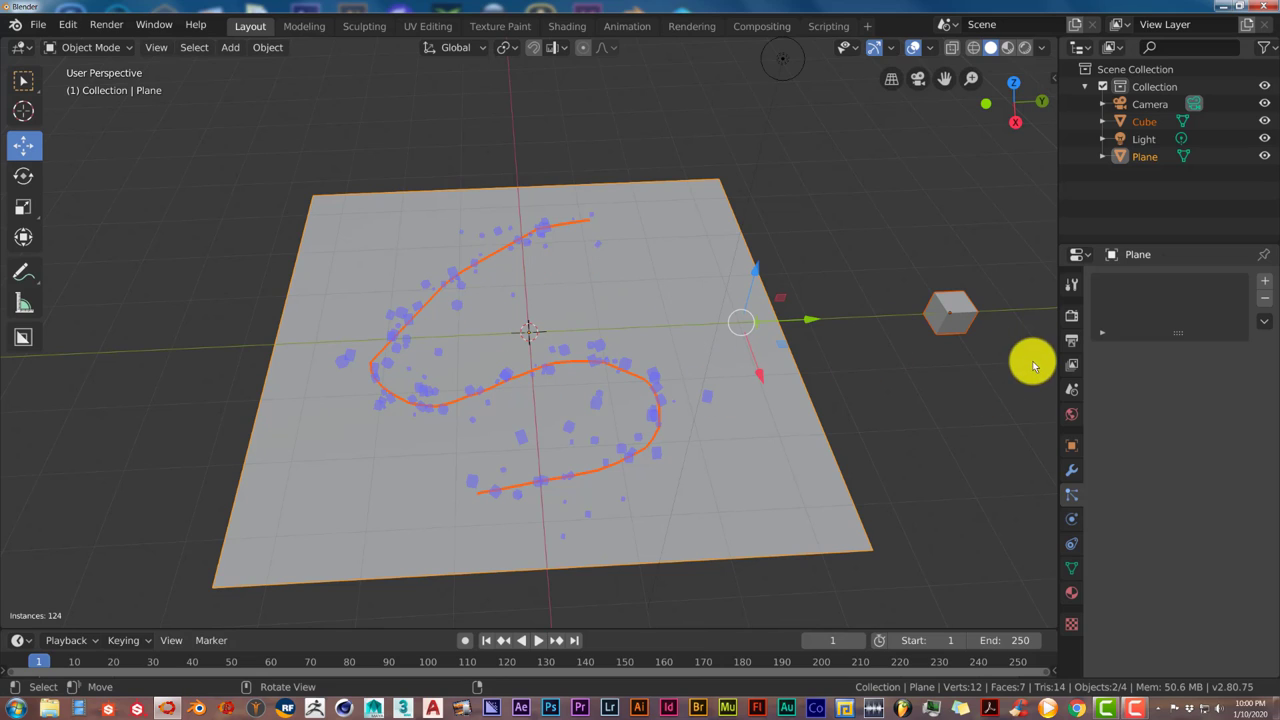
In the Object Scatter panel, set density 23.25, scale 0.60, rotation 48° and seed 7
{"action": "left_click", "coordinate": [1073, 288]}
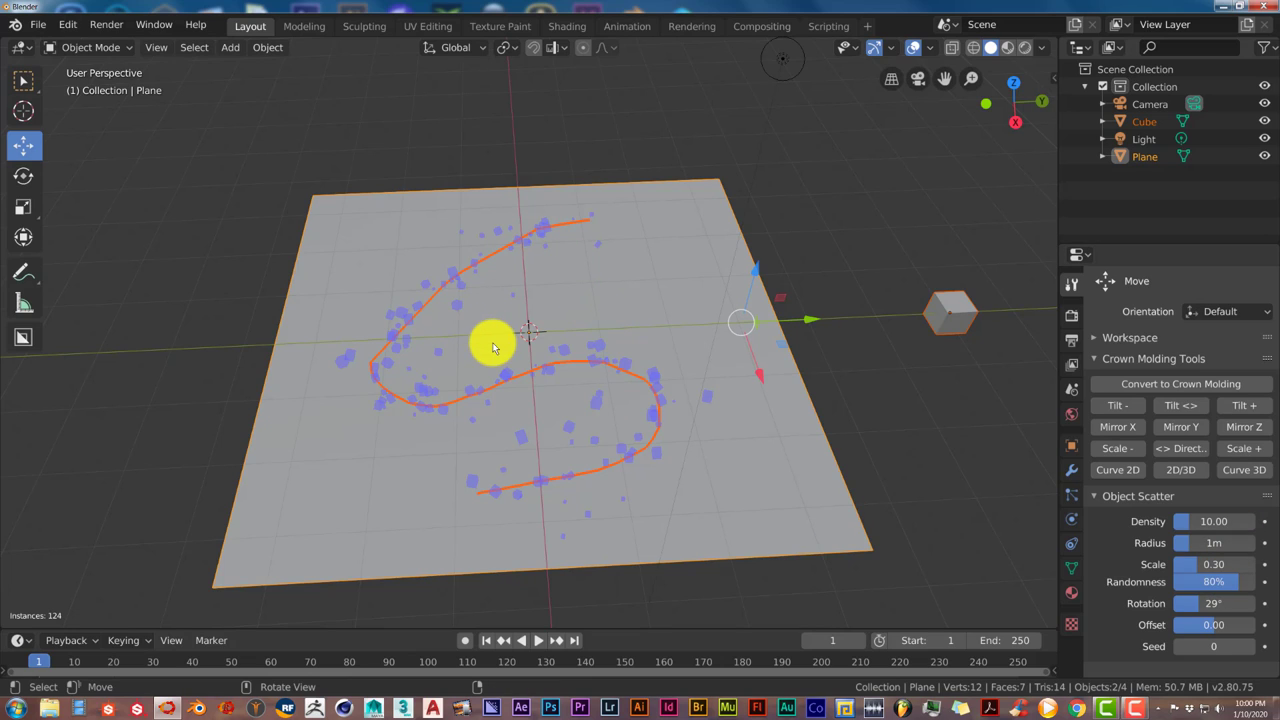
{"action": "left_click_drag", "start_coordinate": [1183, 526], "coordinate": [1220, 543]}
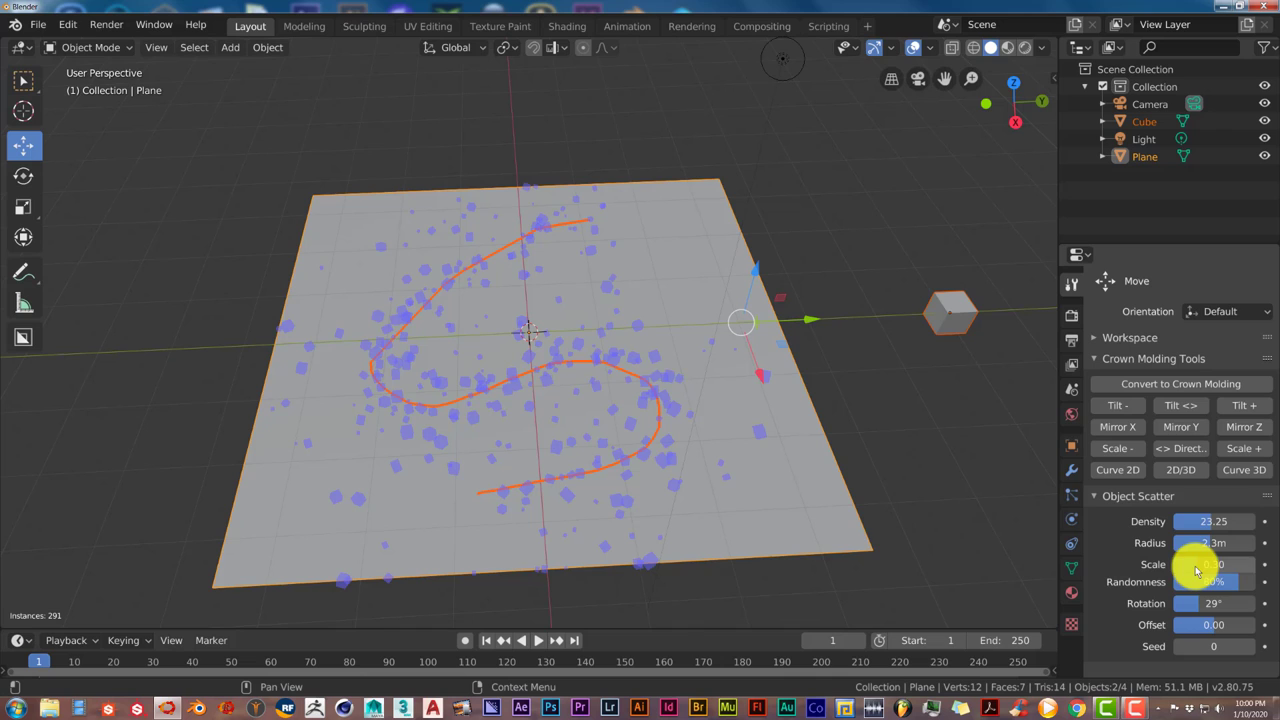
{"action": "left_click_drag", "start_coordinate": [1197, 570], "coordinate": [1226, 564]}
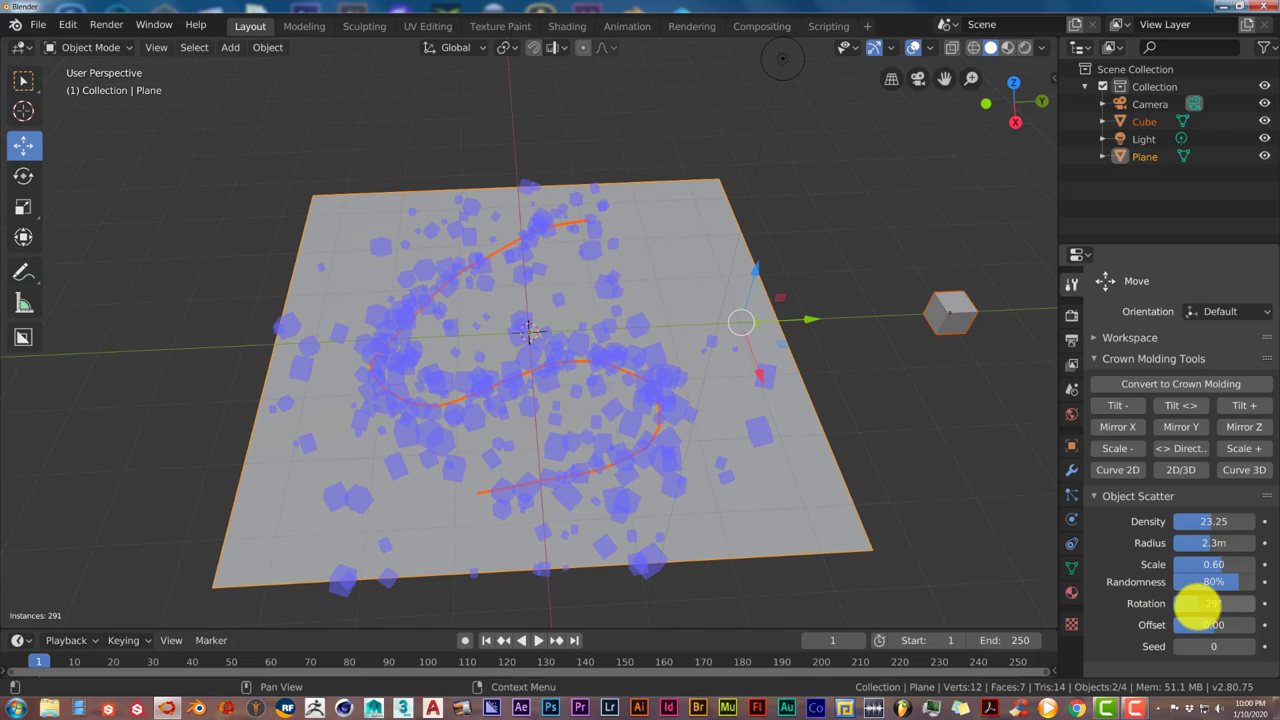
{"action": "left_click_drag", "start_coordinate": [1198, 605], "coordinate": [1222, 604]}
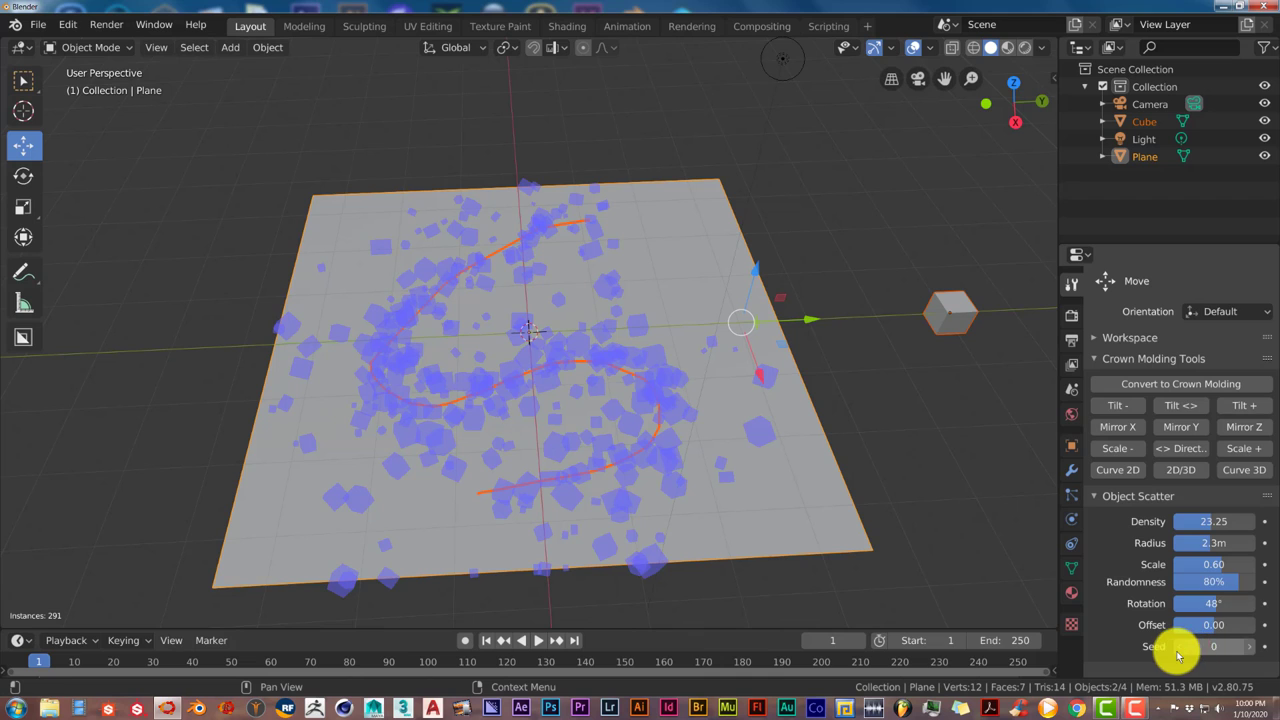
{"action": "mouse_move", "coordinate": [1187, 643]}
{"action": "left_mouse_down"}
{"action": "mouse_move", "coordinate": [1214, 634]}
{"action": "mouse_move", "coordinate": [1206, 650]}
{"action": "left_mouse_up"}
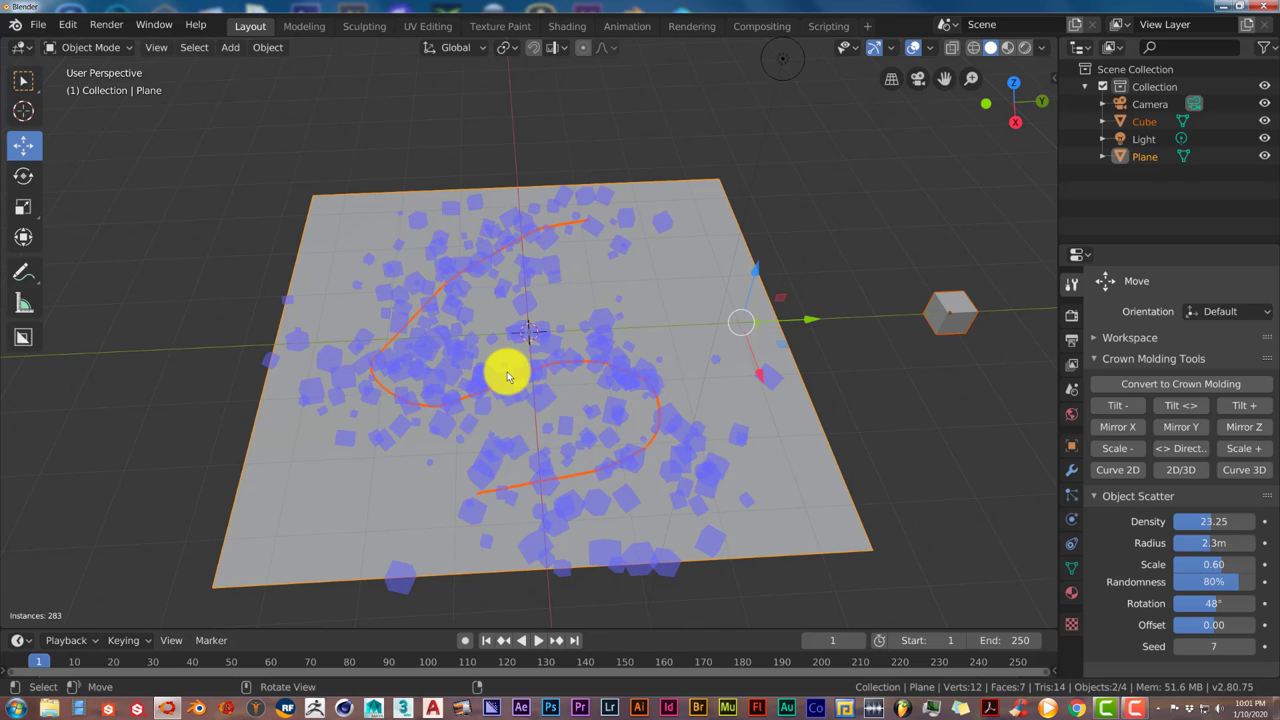
Confirm the scatter to create real cubes in a Scatter collection, then inspect them
{"action": "key", "text": "Return"}
{"action": "middle_click_drag", "start_coordinate": [508, 368], "coordinate": [645, 391]}
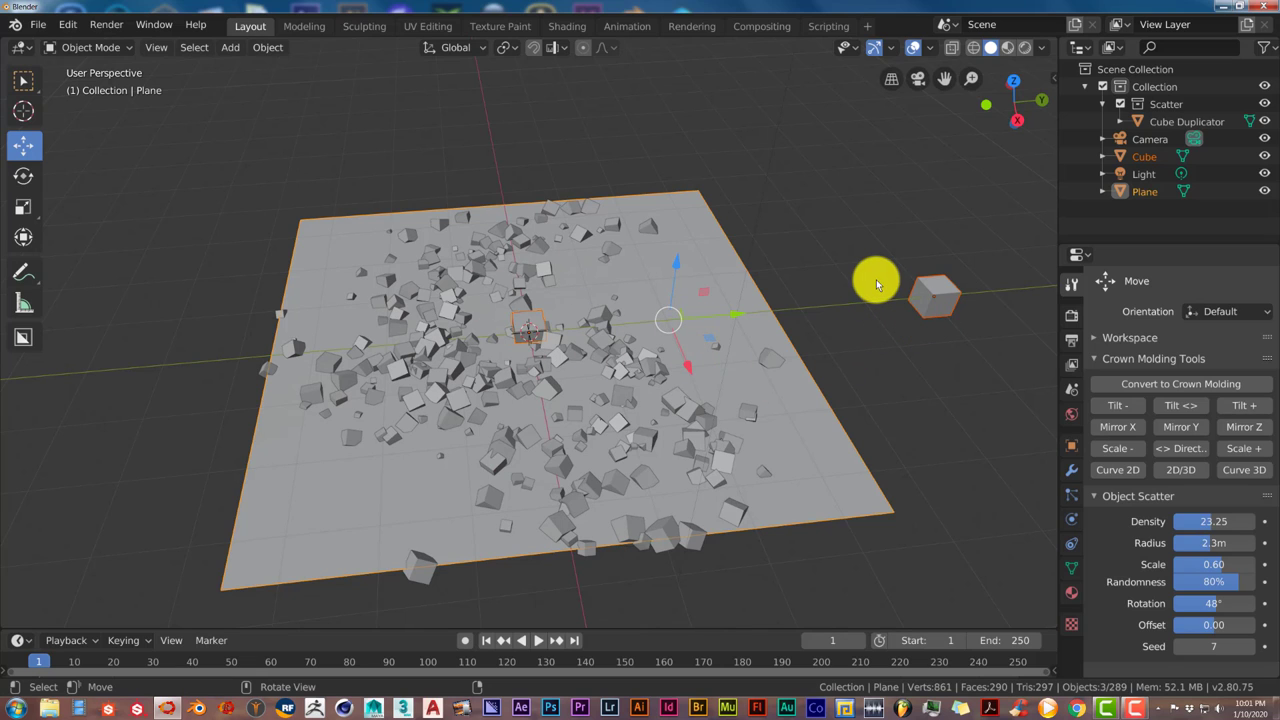
{"action": "middle_click_drag", "start_coordinate": [876, 279], "coordinate": [851, 320]}
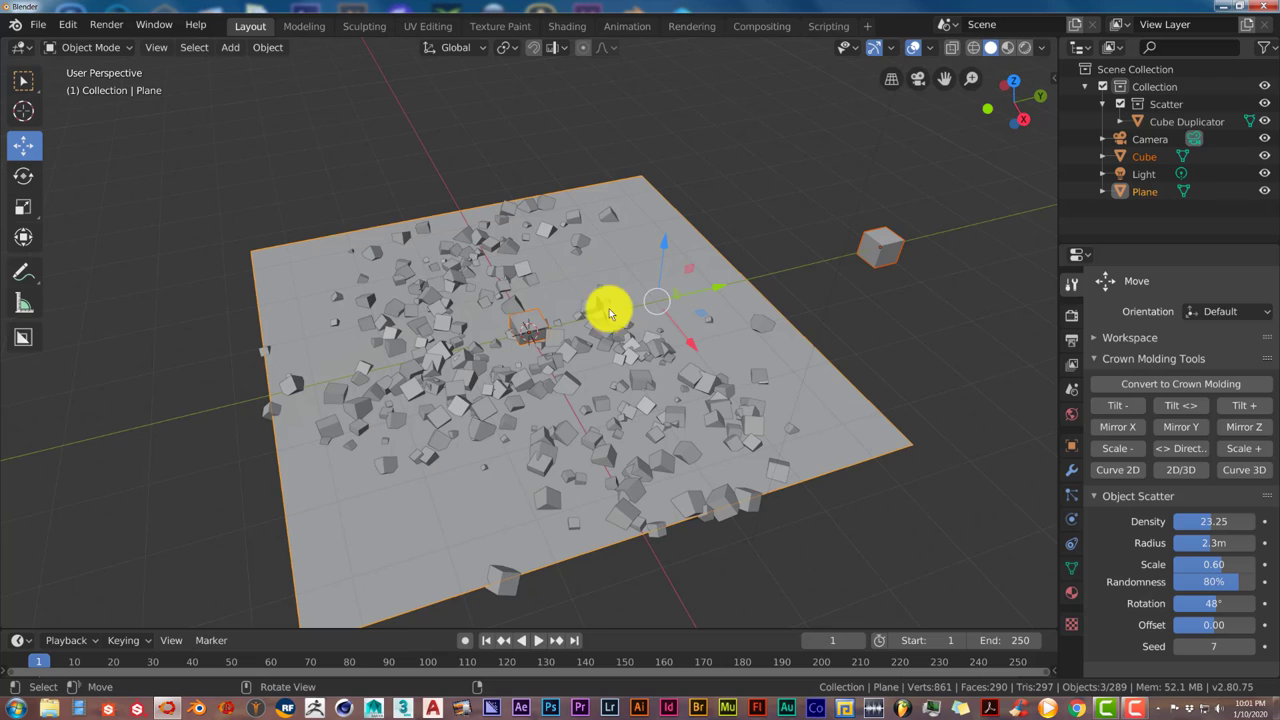
Start a new General scene, discarding unsaved changes
{"action": "left_click", "coordinate": [37, 27]}
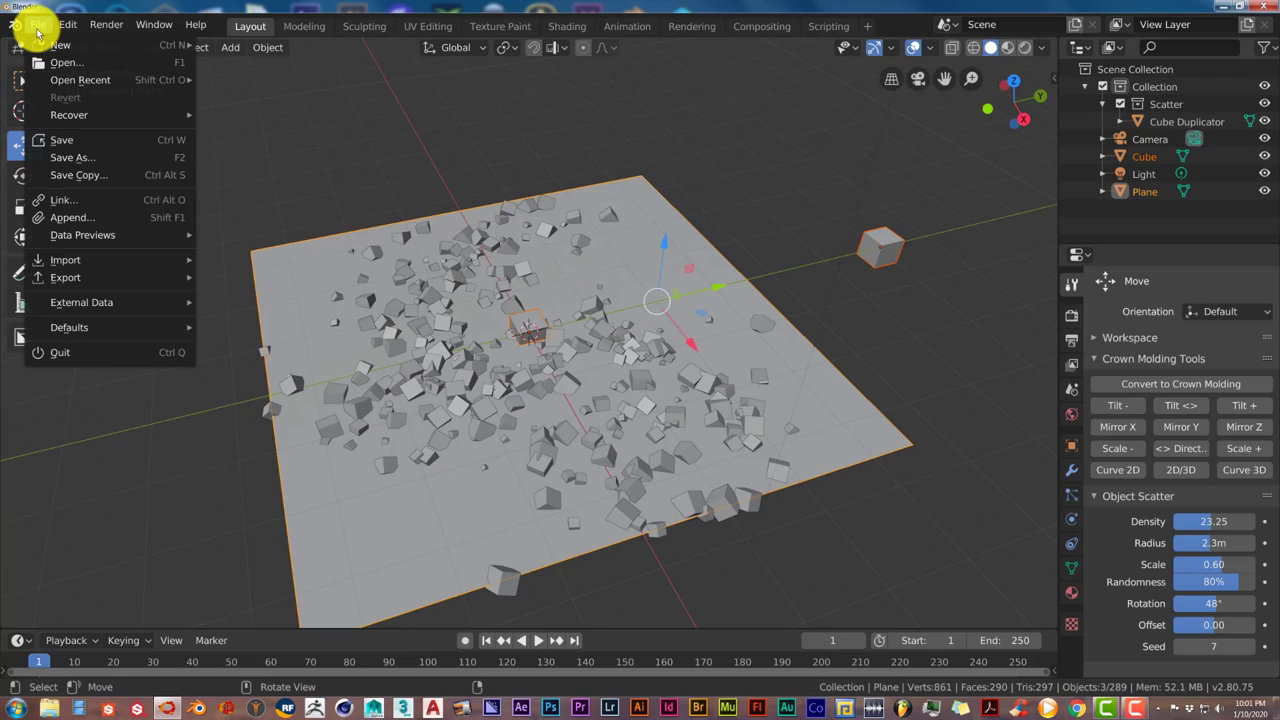
{"action": "mouse_move", "coordinate": [165, 45]}
{"action": "left_click", "coordinate": [222, 45]}
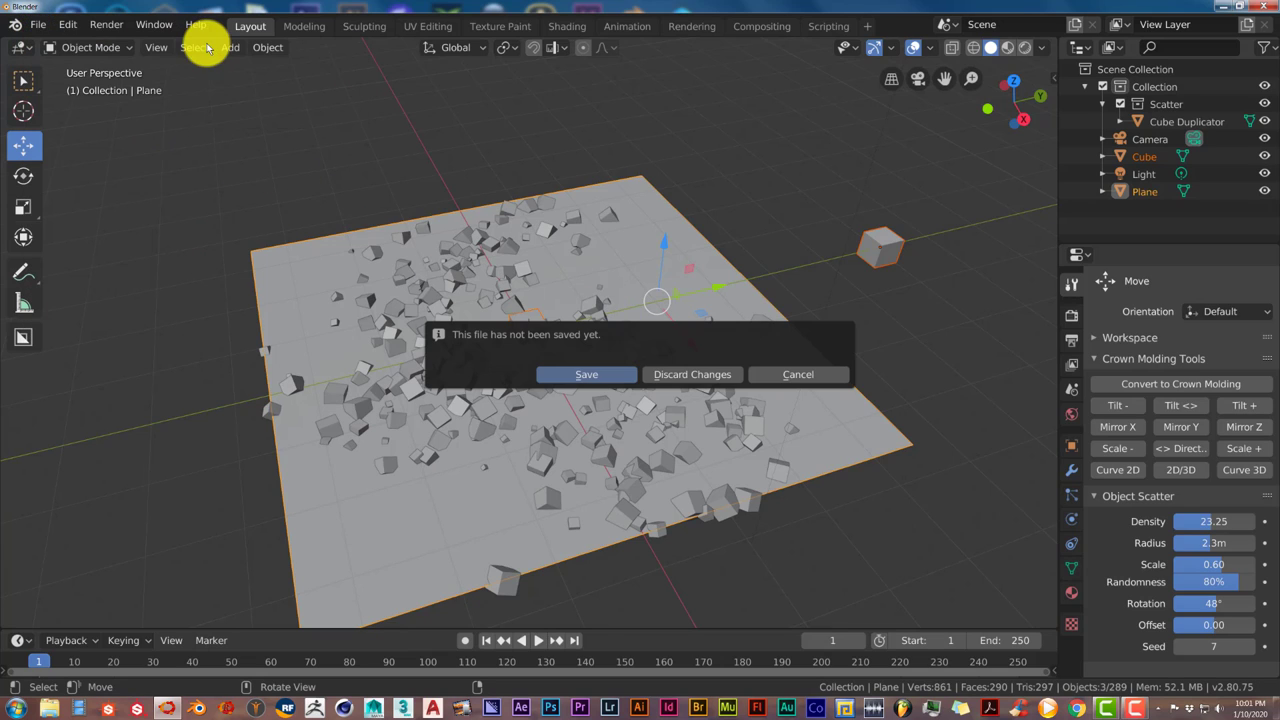
{"action": "left_click", "coordinate": [730, 378]}
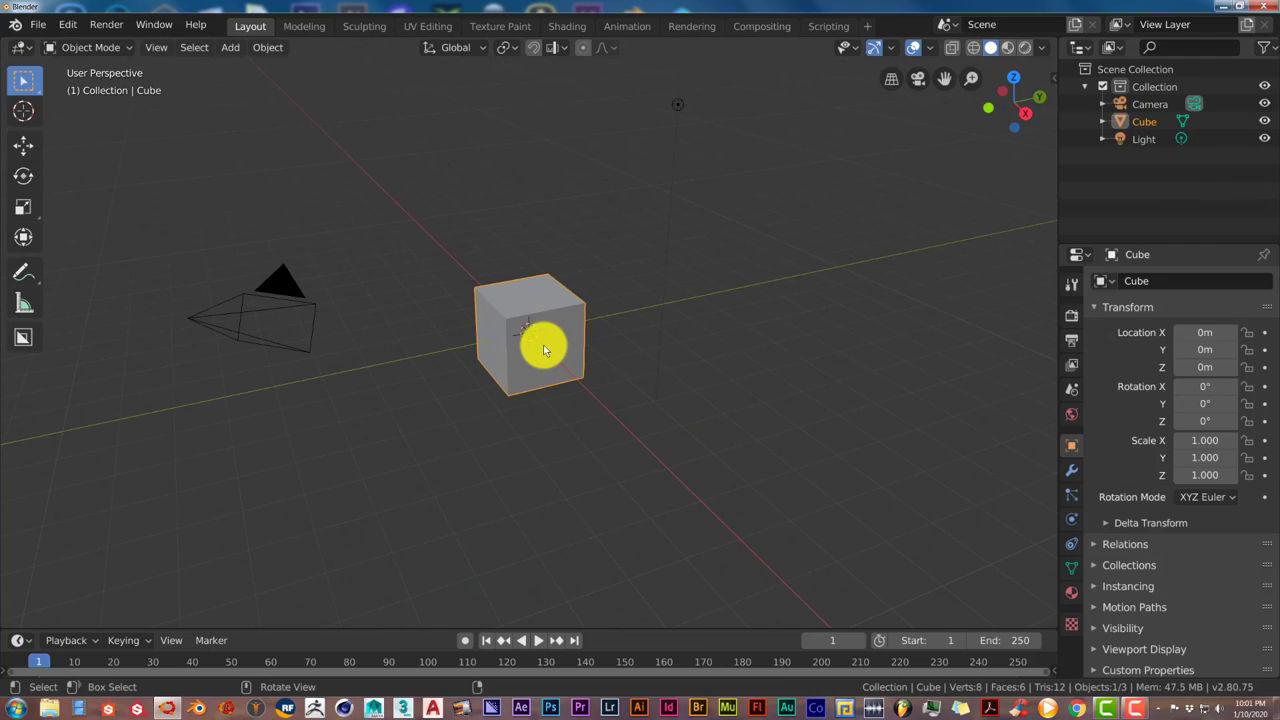
Add a plane to the new scene and scale it up to 3.692
{"action": "key", "text": "shift+a"}
{"action": "mouse_move", "coordinate": [543, 344]}
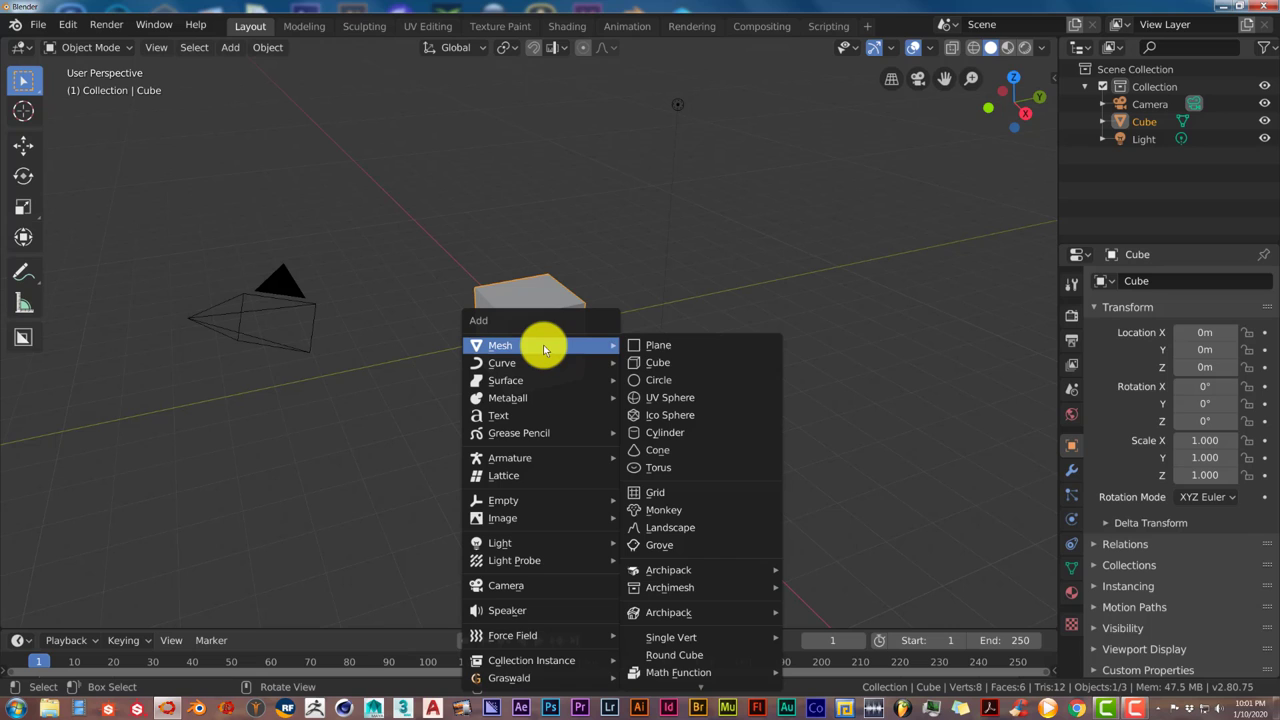
{"action": "left_click", "coordinate": [647, 347]}
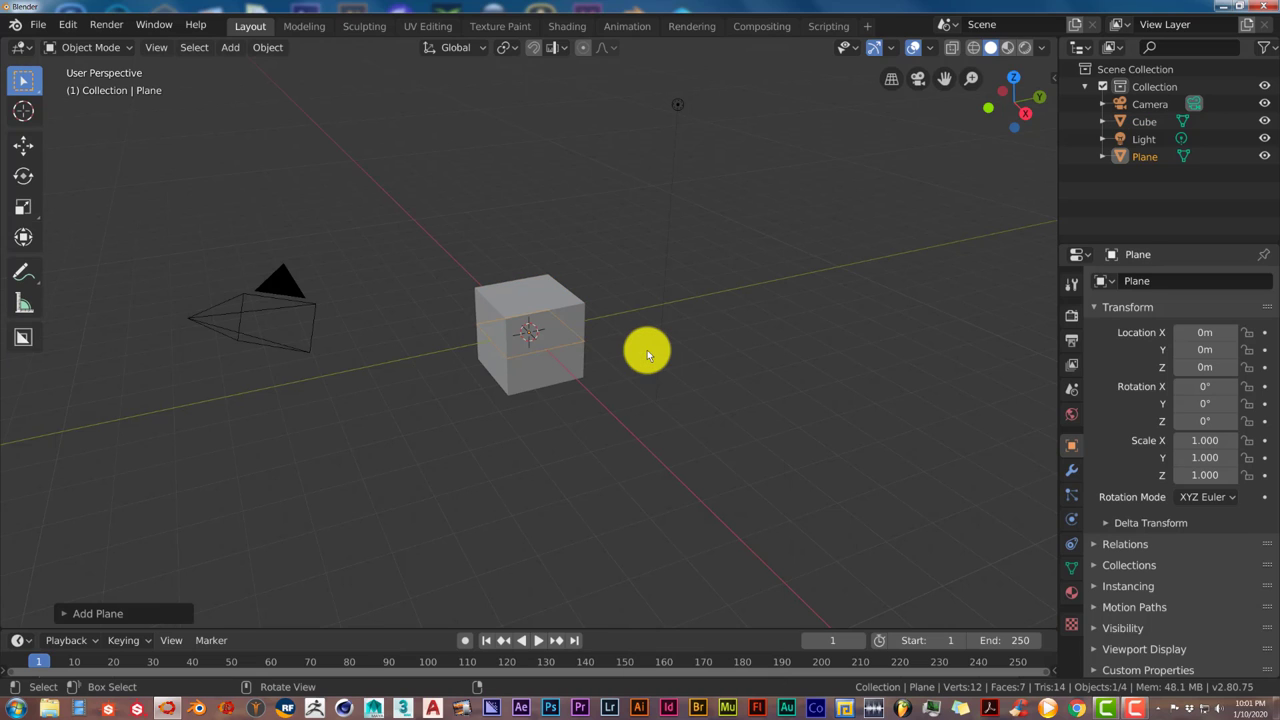
{"action": "key", "text": "s"}
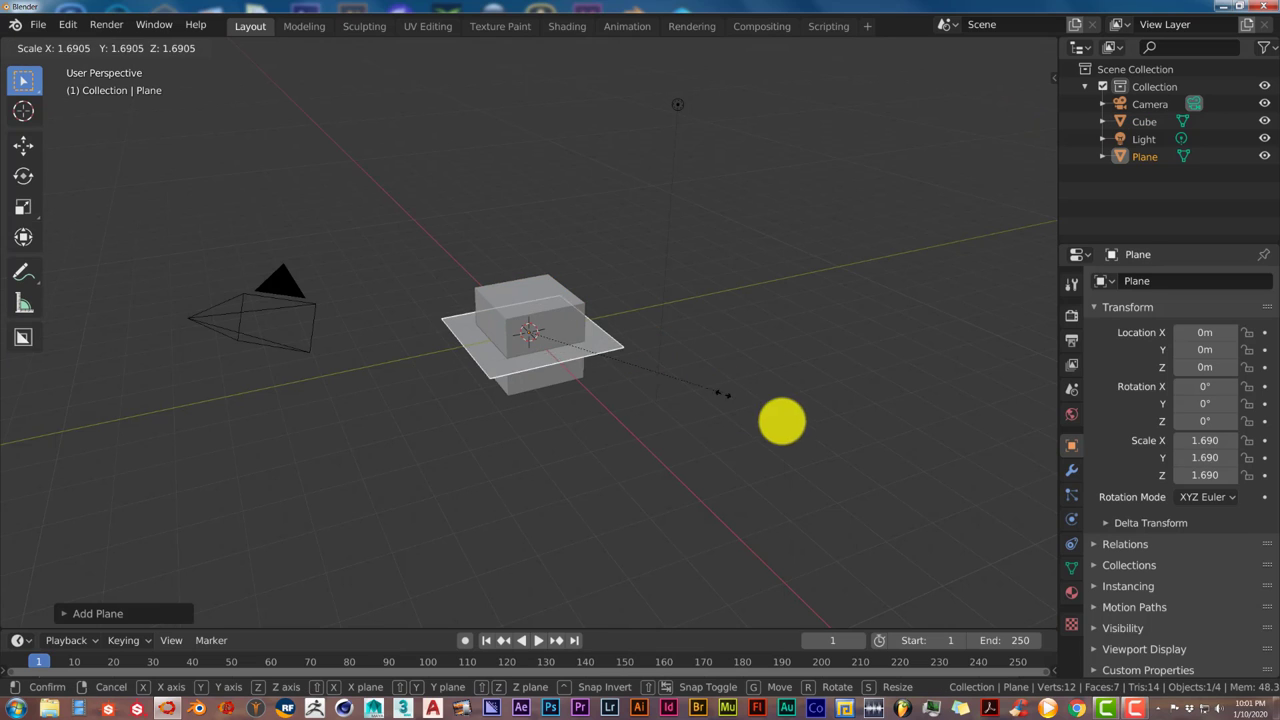
{"action": "left_click", "coordinate": [944, 486]}
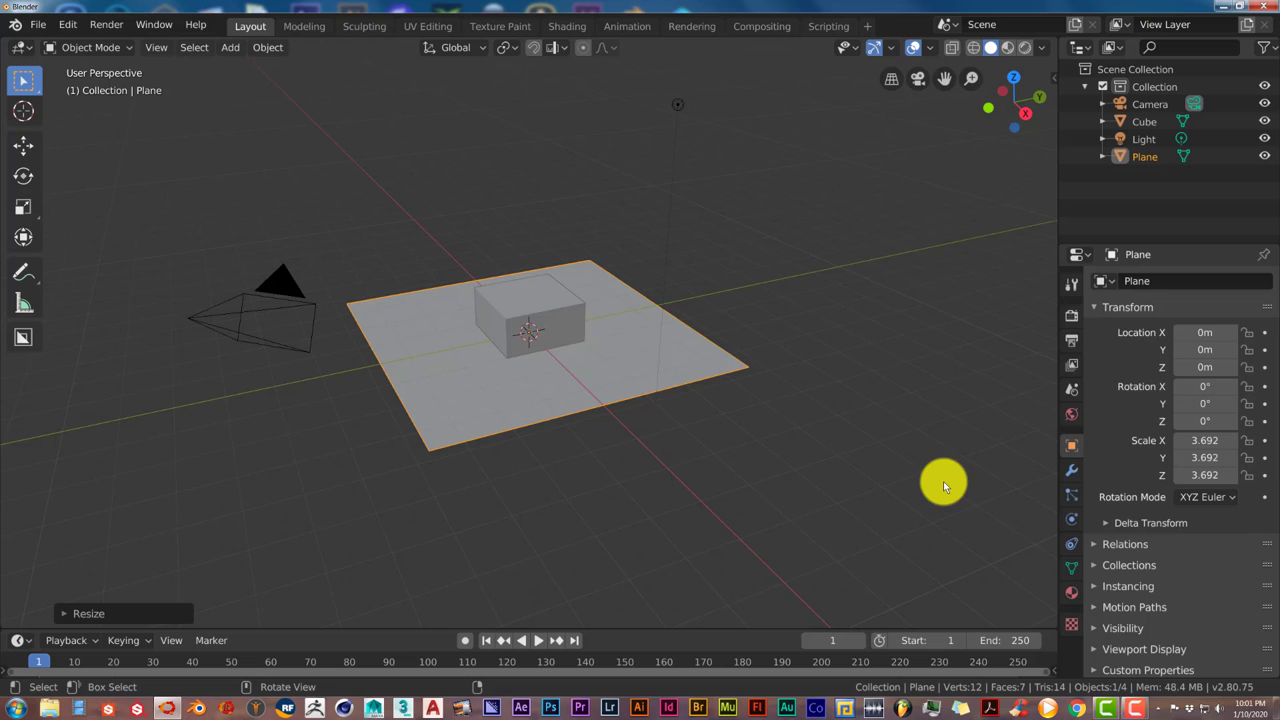
Move the cube along Y off the plane to 10.299m, then bring up the Add > Mesh list
{"action": "left_click", "coordinate": [555, 312]}
{"action": "left_click", "coordinate": [23, 145]}
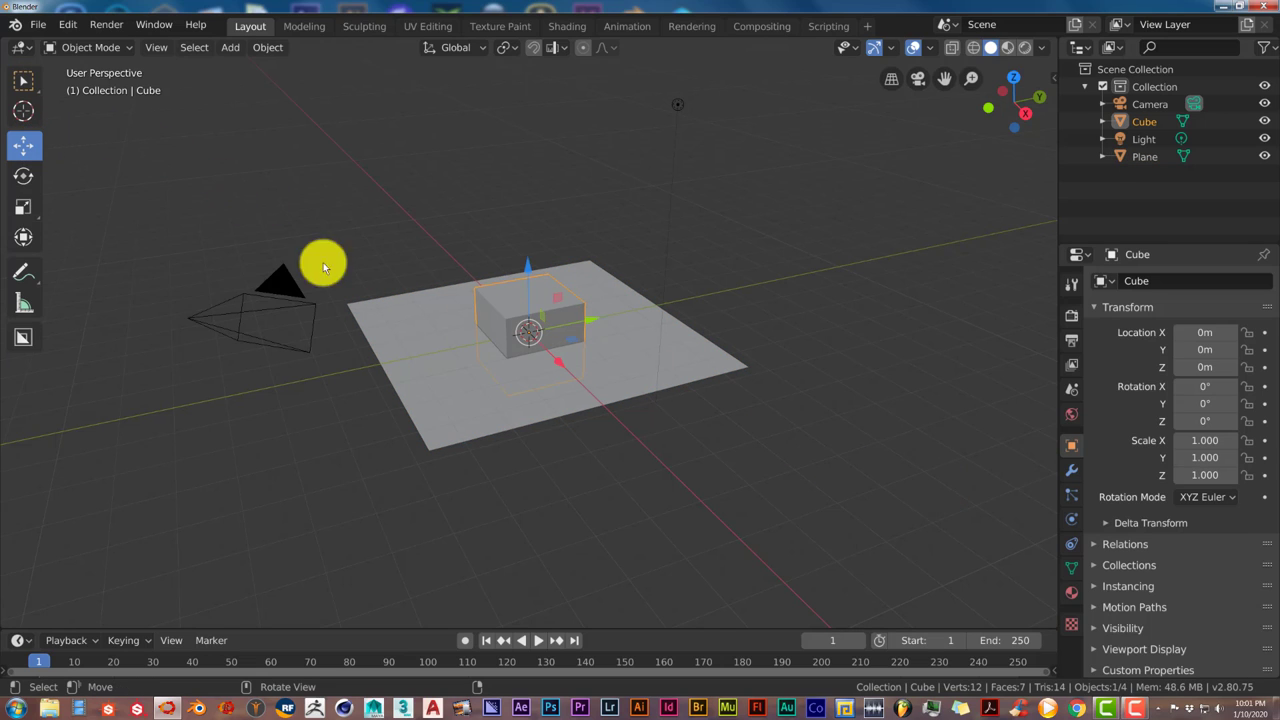
{"action": "left_click_drag", "start_coordinate": [586, 320], "coordinate": [812, 260]}
{"action": "middle_click_drag", "start_coordinate": [756, 247], "coordinate": [765, 252]}
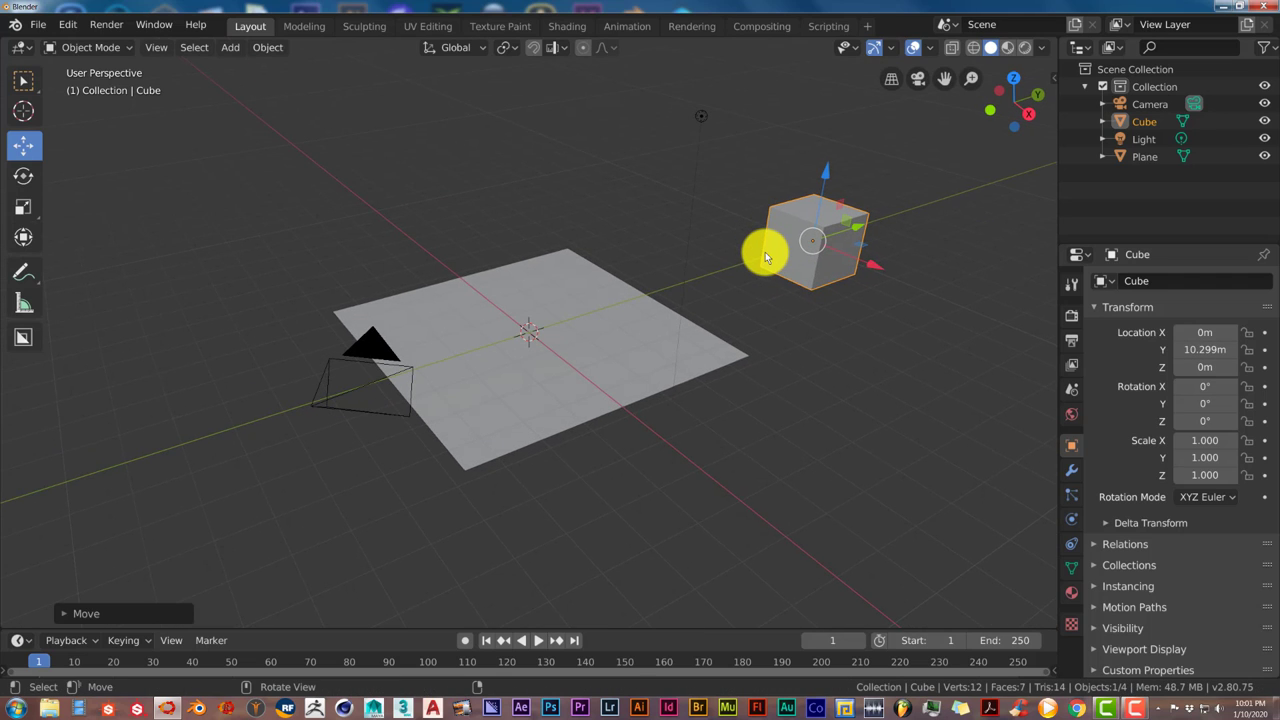
{"action": "key", "text": "shift+a"}
{"action": "mouse_move", "coordinate": [765, 252]}
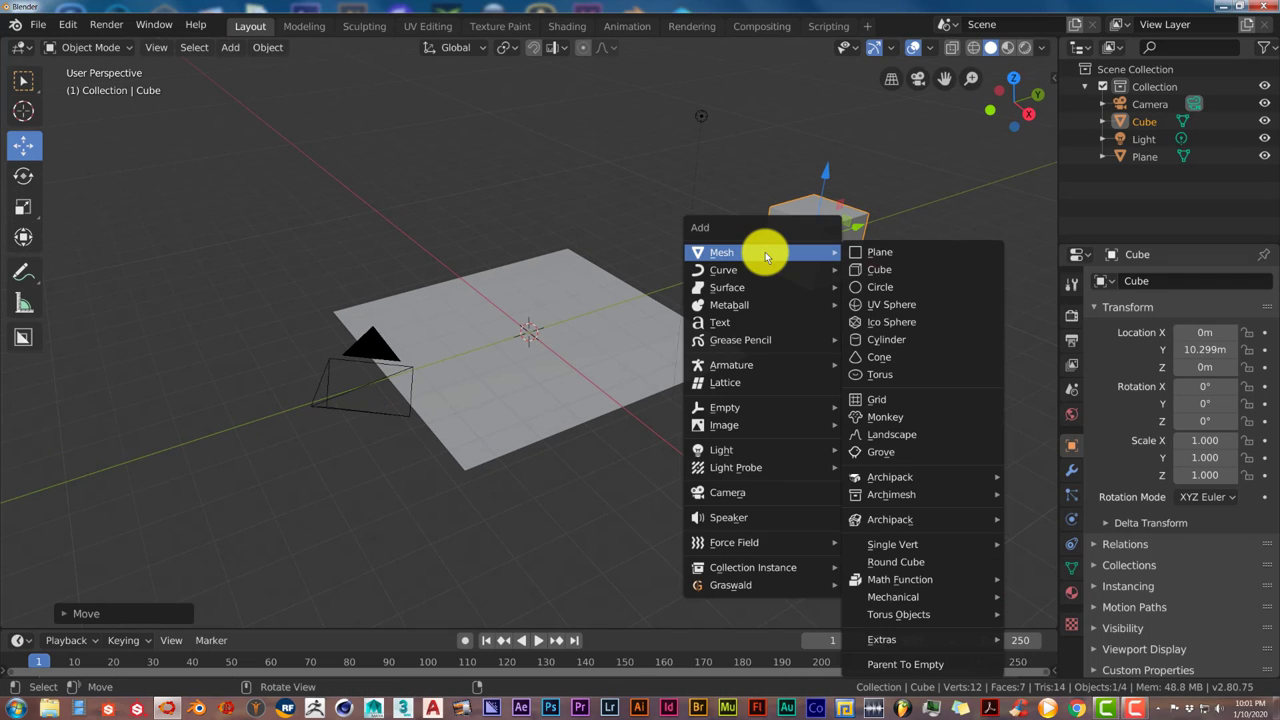
Add a cylinder and move it along Y and X toward the cube
{"action": "left_click", "coordinate": [880, 339]}
{"action": "key", "text": "g"}
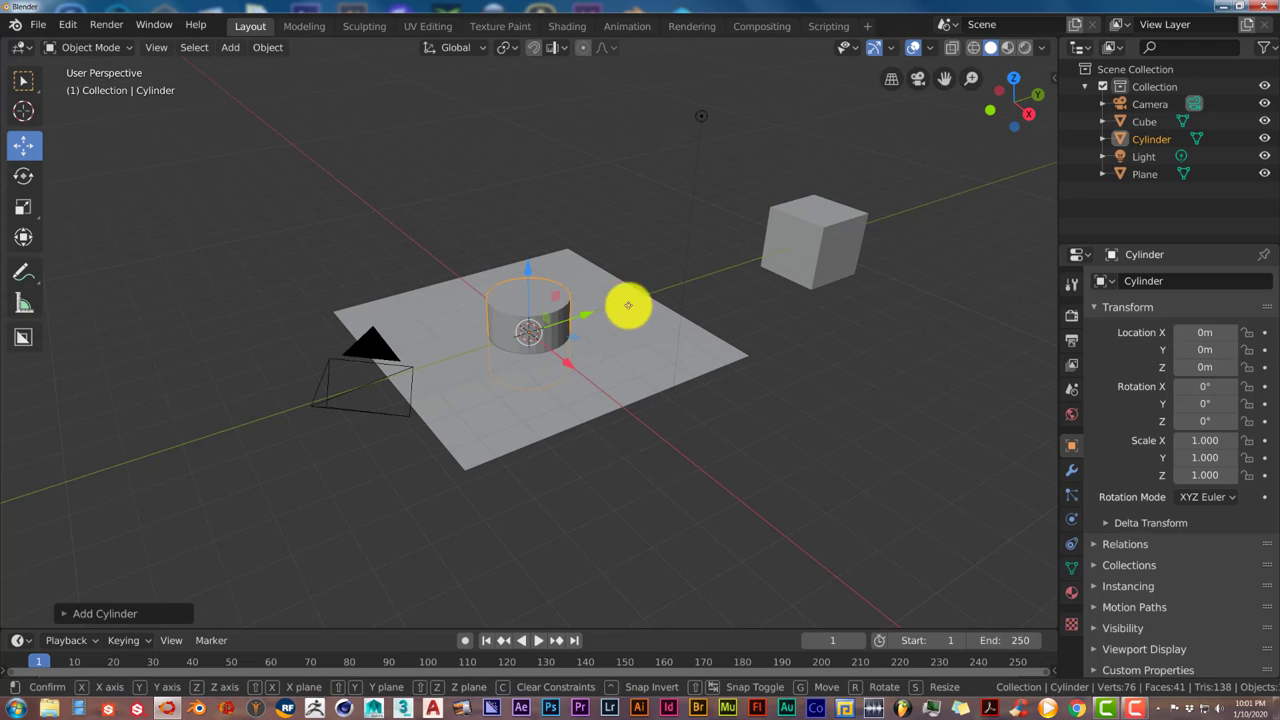
{"action": "key", "text": "y"}
{"action": "left_click", "coordinate": [736, 261]}
{"action": "left_click_drag", "start_coordinate": [740, 304], "coordinate": [866, 378]}
Add a cone, move it along Y away from the plane, and shrink it to 0.413
{"action": "key", "text": "shift+a"}
{"action": "mouse_move", "coordinate": [731, 263]}
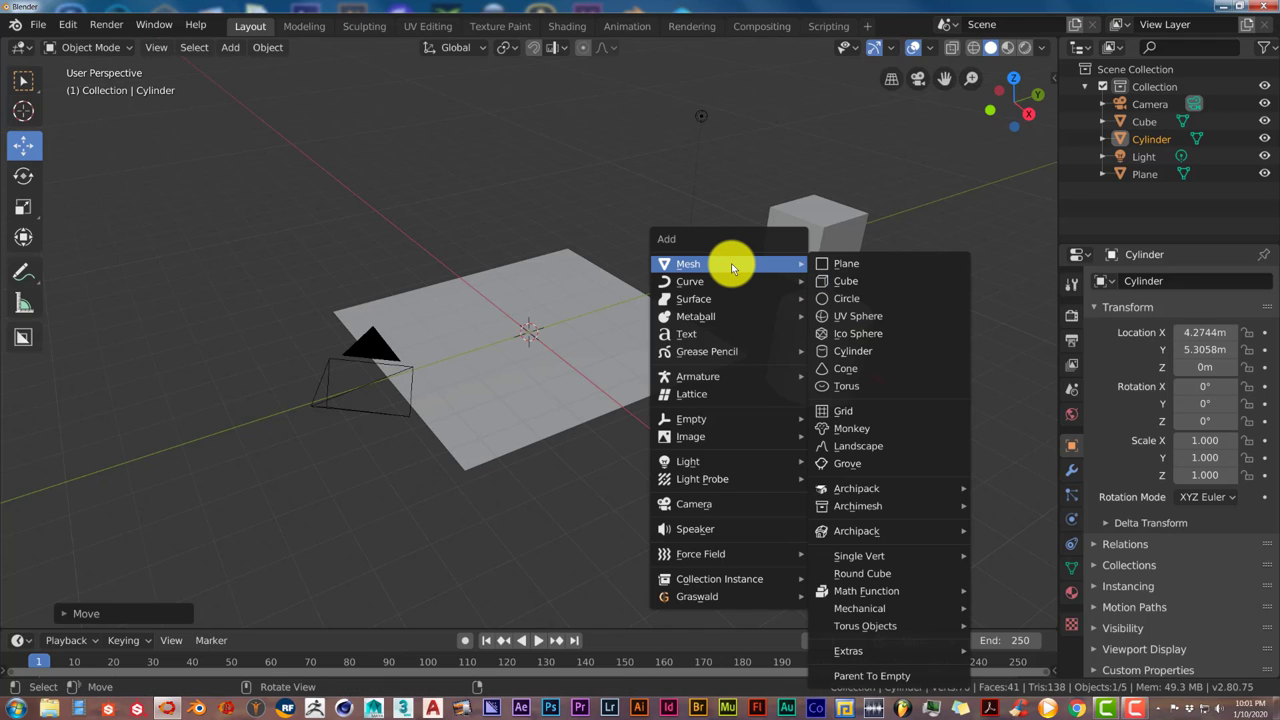
{"action": "left_click", "coordinate": [857, 367]}
{"action": "left_click_drag", "start_coordinate": [575, 320], "coordinate": [623, 214]}
{"action": "key", "text": "s"}
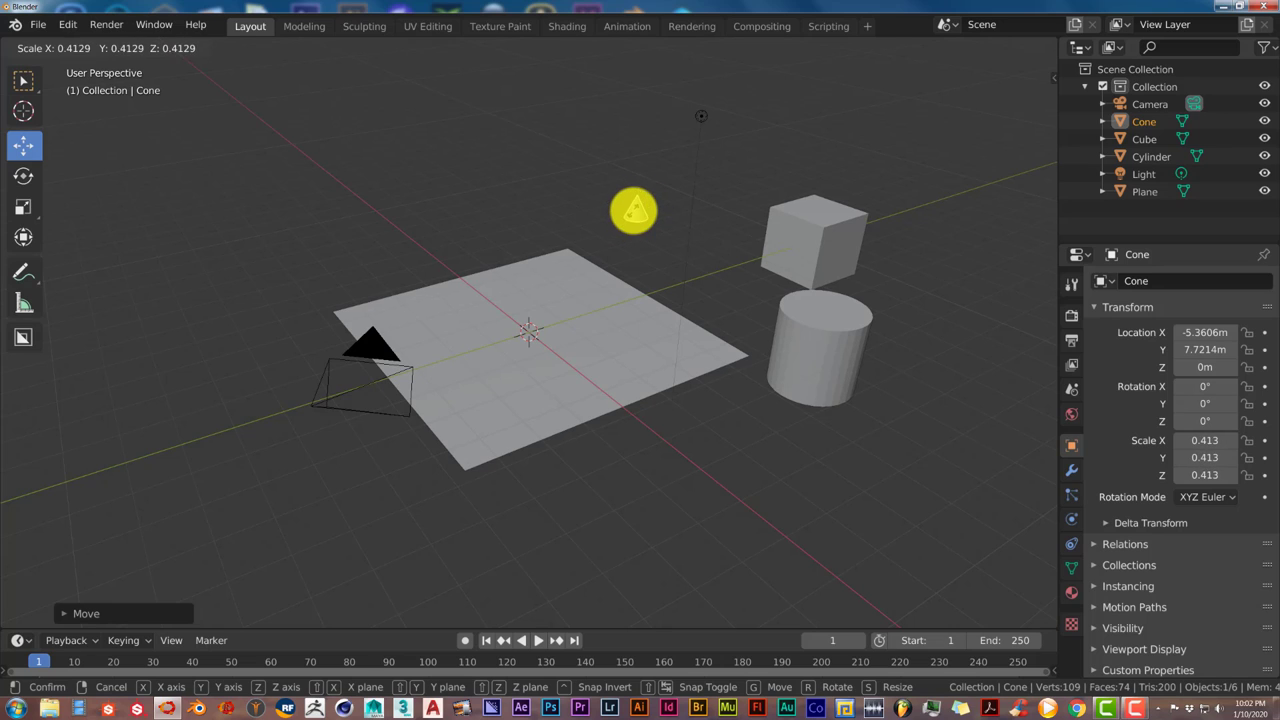
{"action": "left_click", "coordinate": [632, 212]}
Shrink the cube to 0.456 and the cylinder to 0.199 scale
{"action": "left_click", "coordinate": [780, 237]}
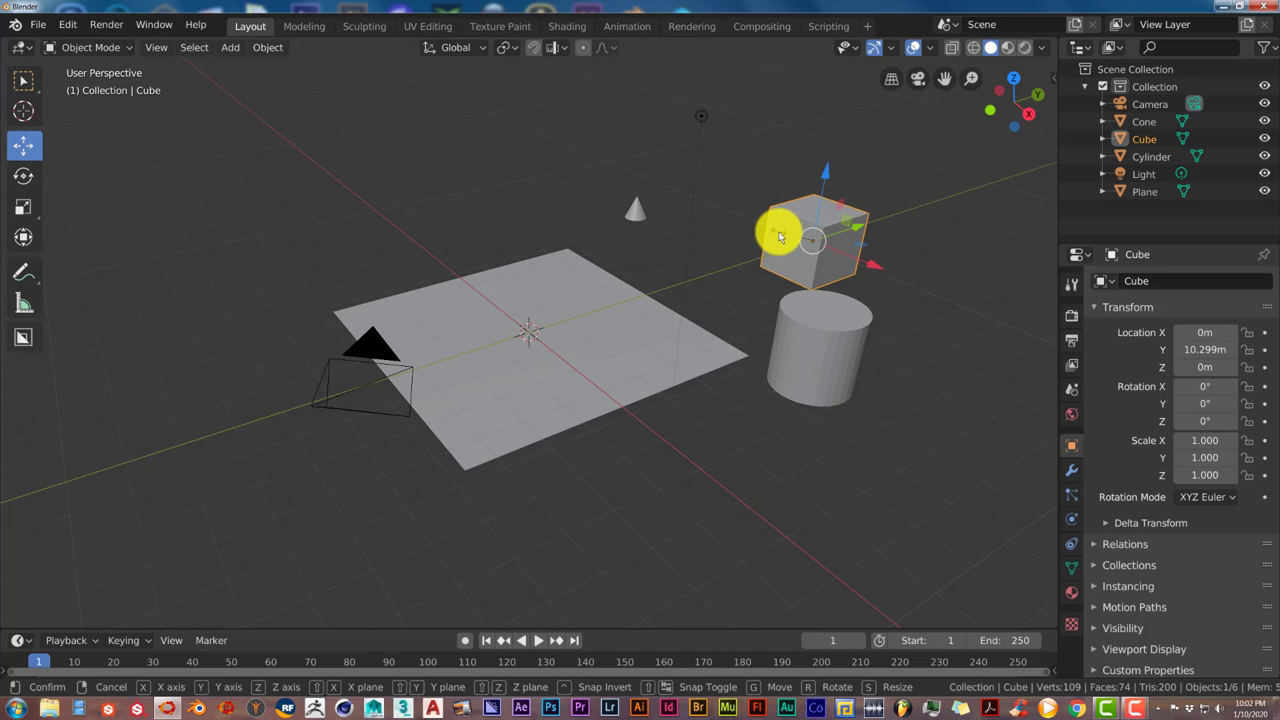
{"action": "key", "text": "s"}
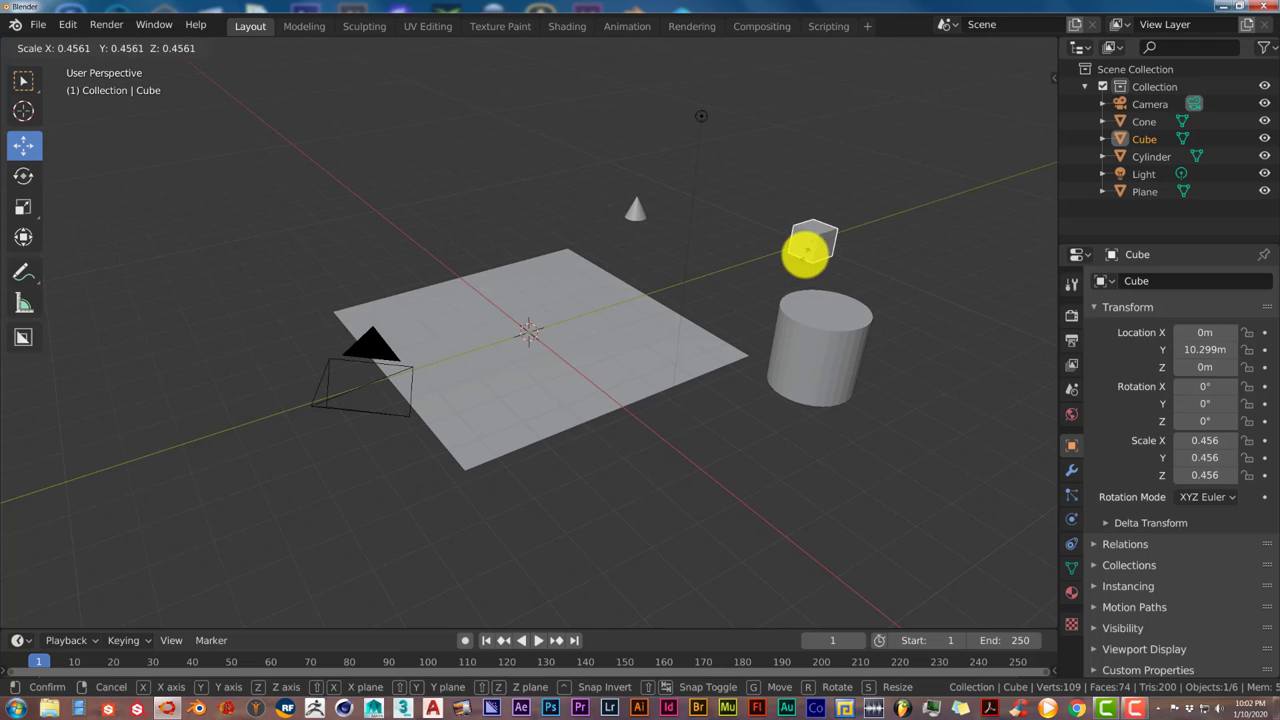
{"action": "left_click", "coordinate": [806, 251]}
{"action": "left_click", "coordinate": [810, 332]}
{"action": "key", "text": "s"}
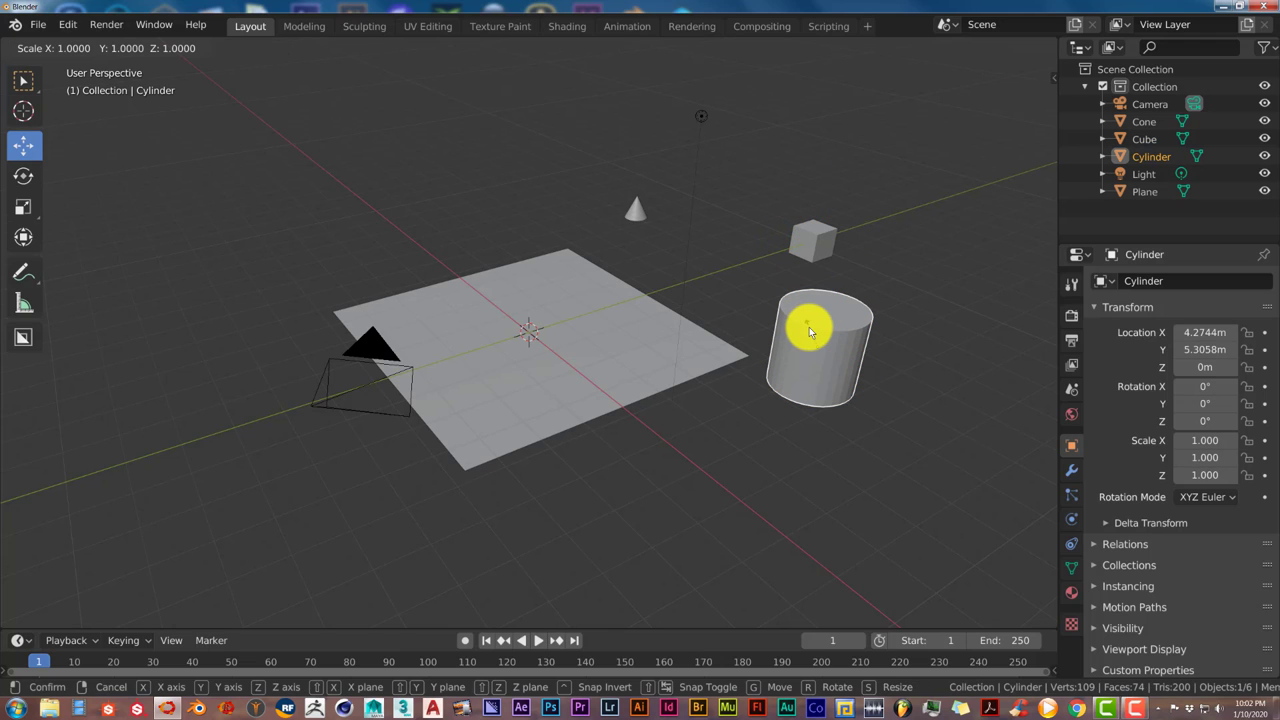
{"action": "left_click", "coordinate": [815, 344]}
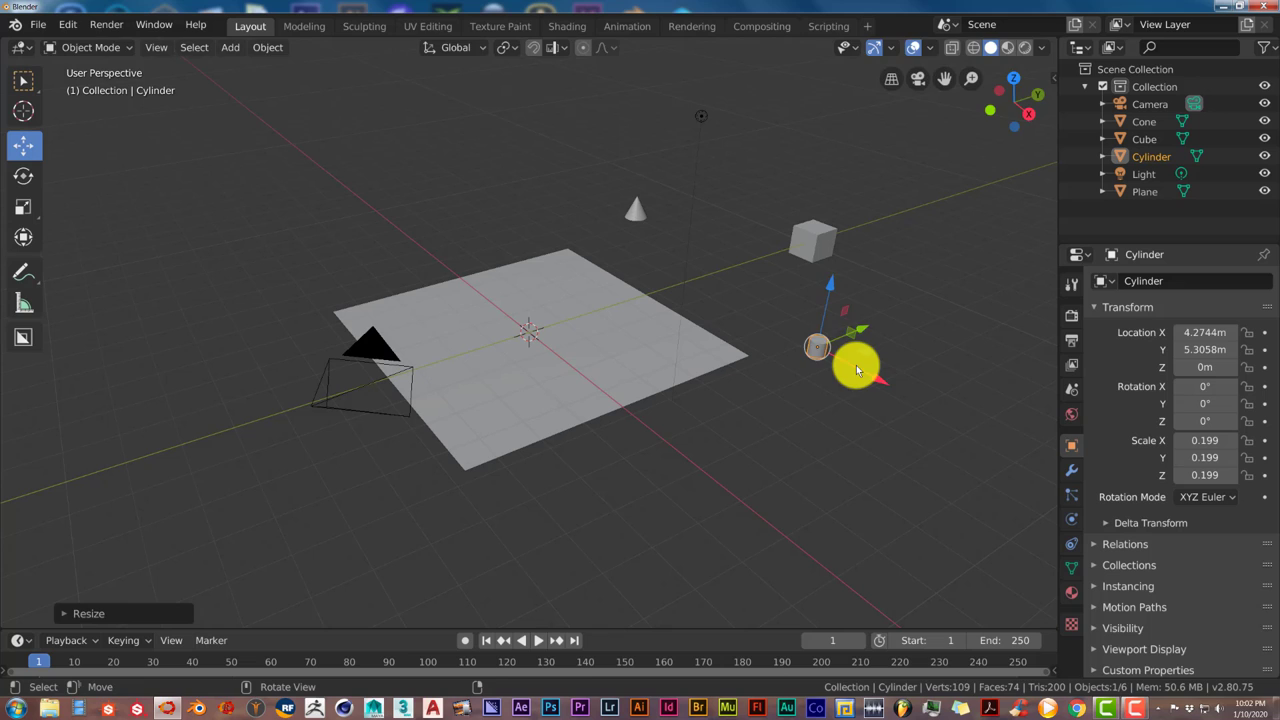
Move the cylinder along X, the cube closer to the plane, and the cone beside the cube
{"action": "key", "text": "g"}
{"action": "key", "text": "x"}
{"action": "left_click", "coordinate": [823, 288]}
{"action": "left_click", "coordinate": [822, 250]}
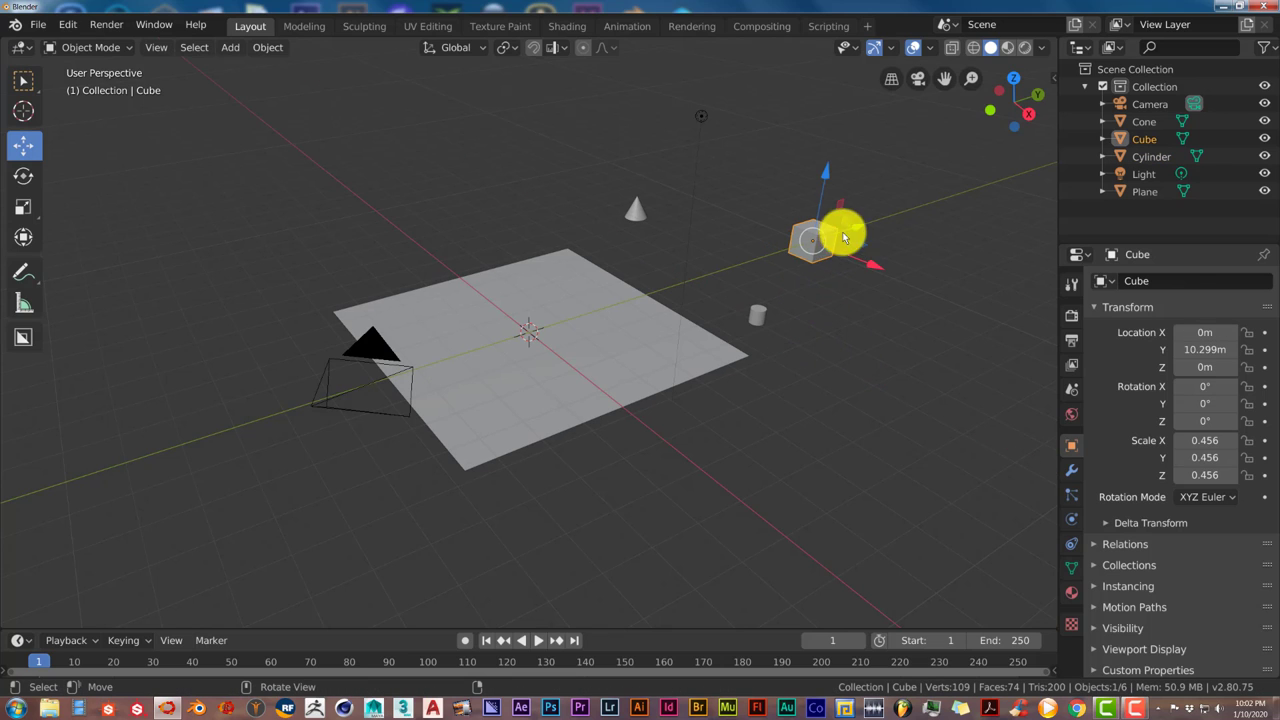
{"action": "left_click_drag", "start_coordinate": [861, 232], "coordinate": [735, 245]}
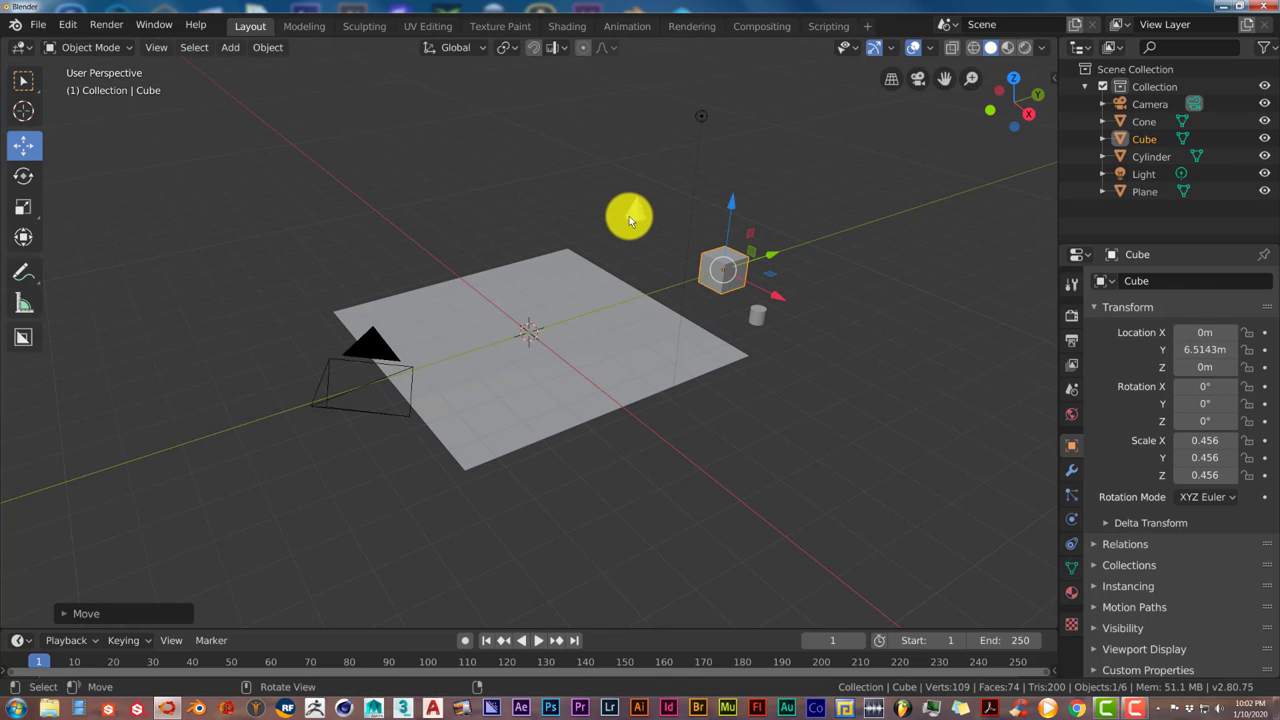
{"action": "left_click", "coordinate": [635, 215]}
{"action": "key", "text": "g"}
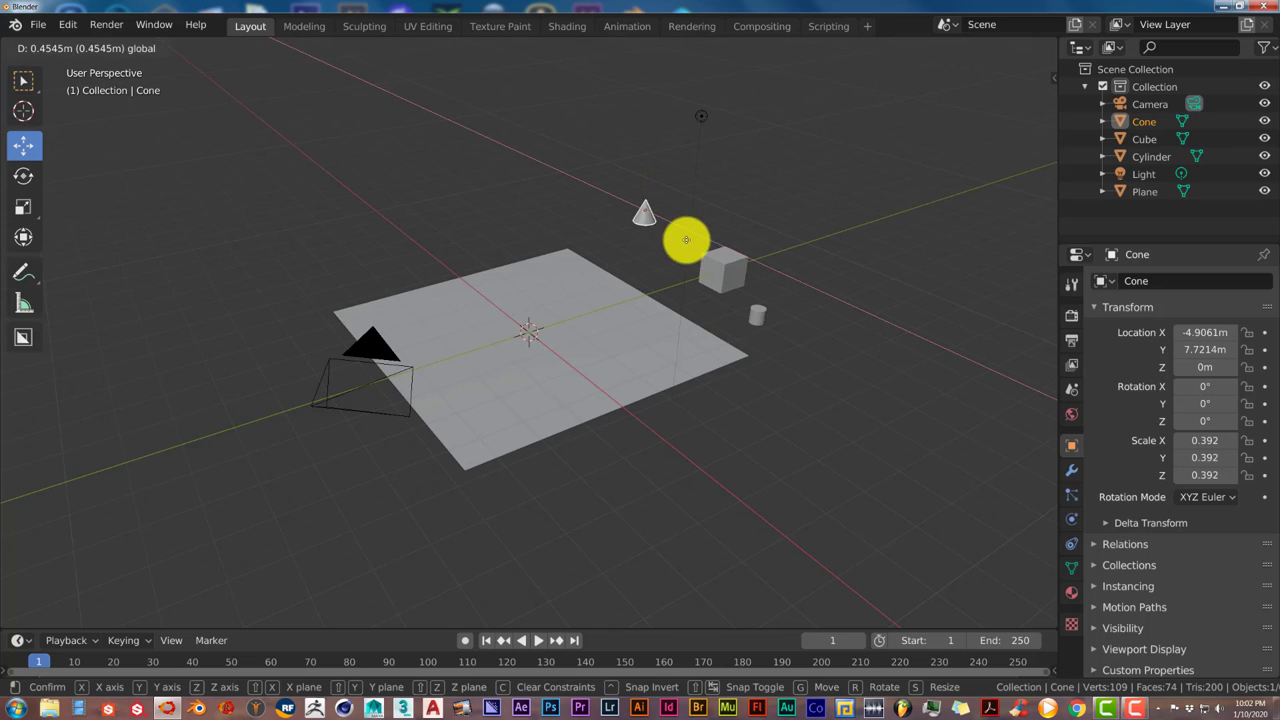
{"action": "left_click", "coordinate": [735, 285]}
Select the cone, cube and cylinder, then the plane last as the active object
{"action": "left_click", "coordinate": [716, 260]}
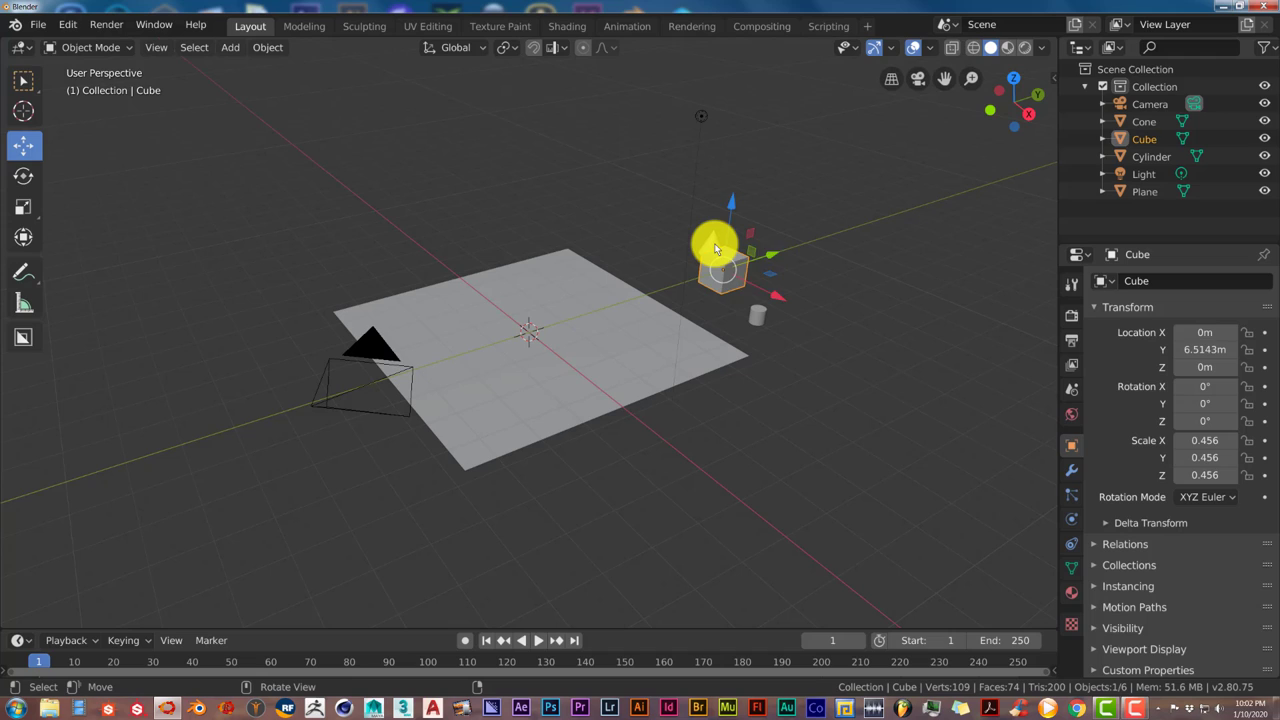
{"action": "left_click", "coordinate": [714, 243]}
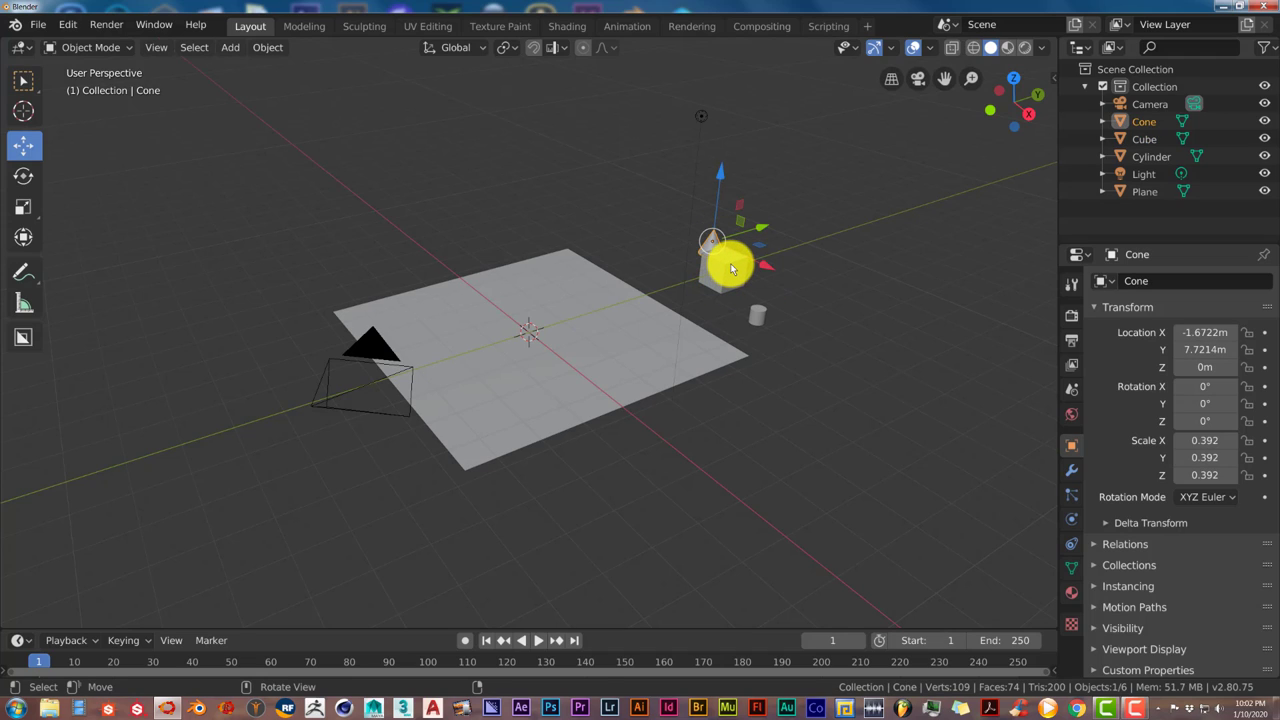
{"action": "left_click", "coordinate": [731, 270], "text": "shift"}
{"action": "left_click", "coordinate": [761, 317], "text": "shift"}
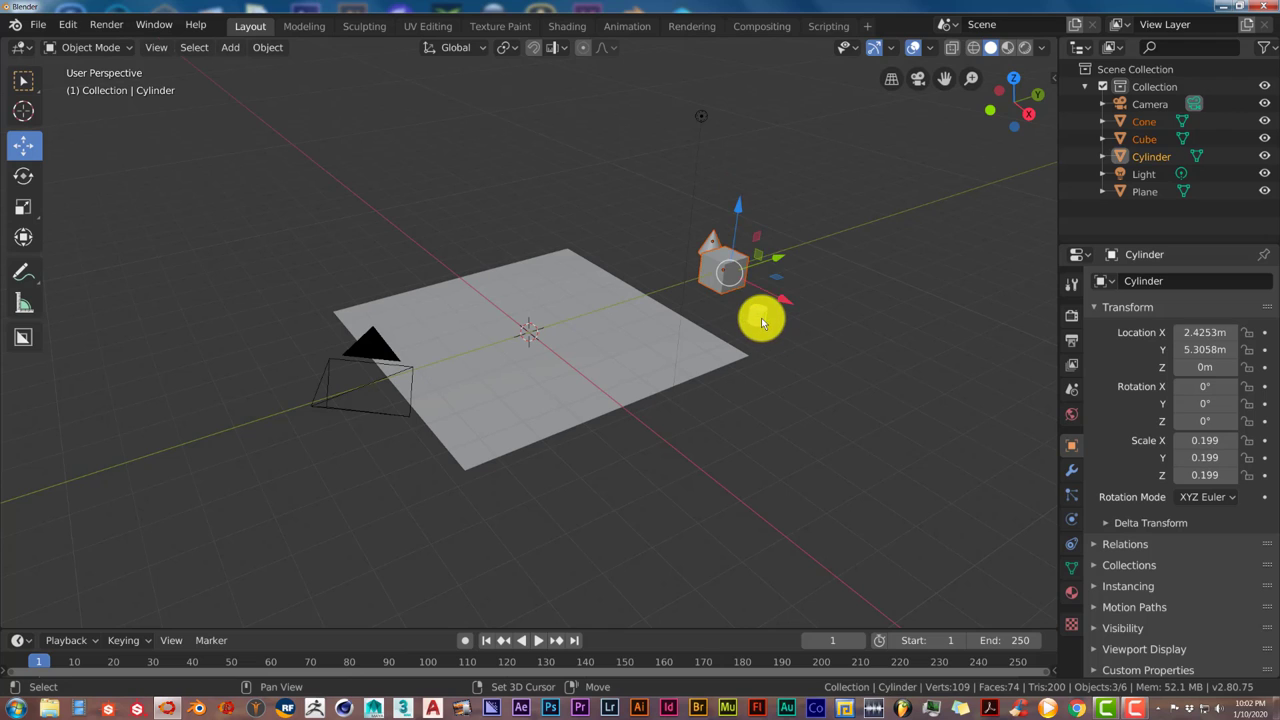
{"action": "left_click", "coordinate": [630, 327], "text": "shift"}
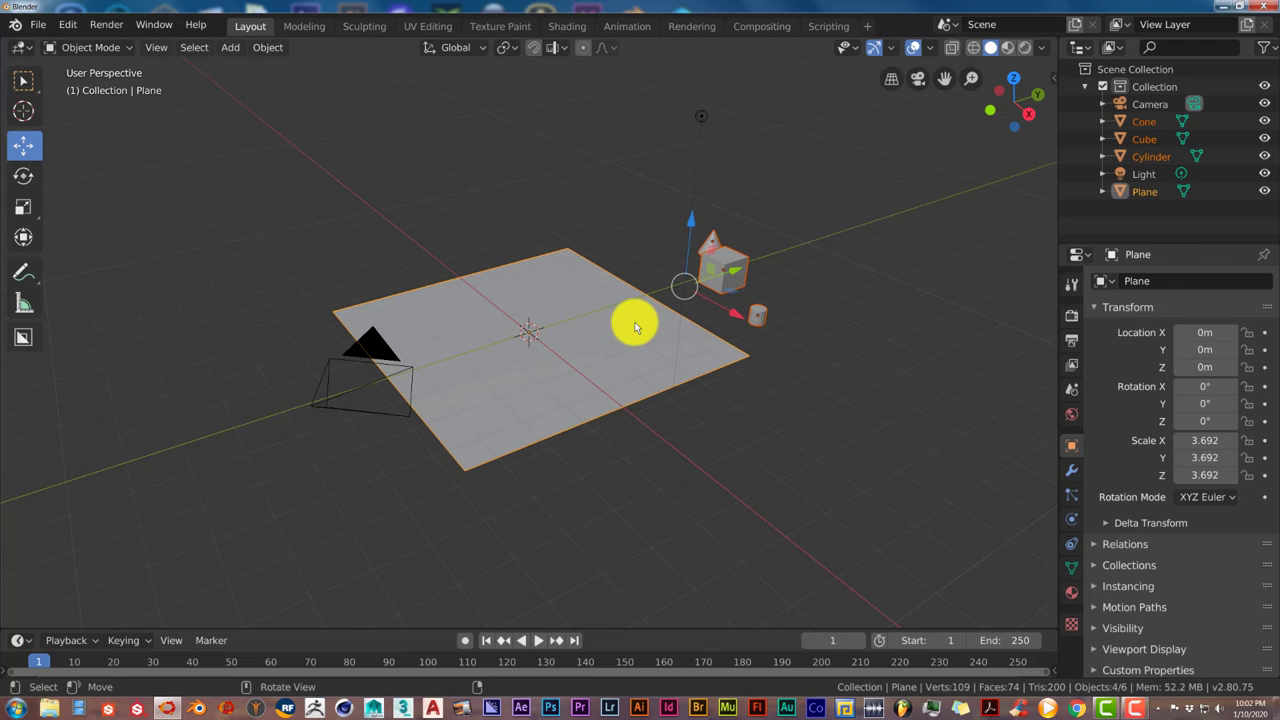
{"action": "middle_click_drag", "start_coordinate": [634, 327], "coordinate": [624, 340]}
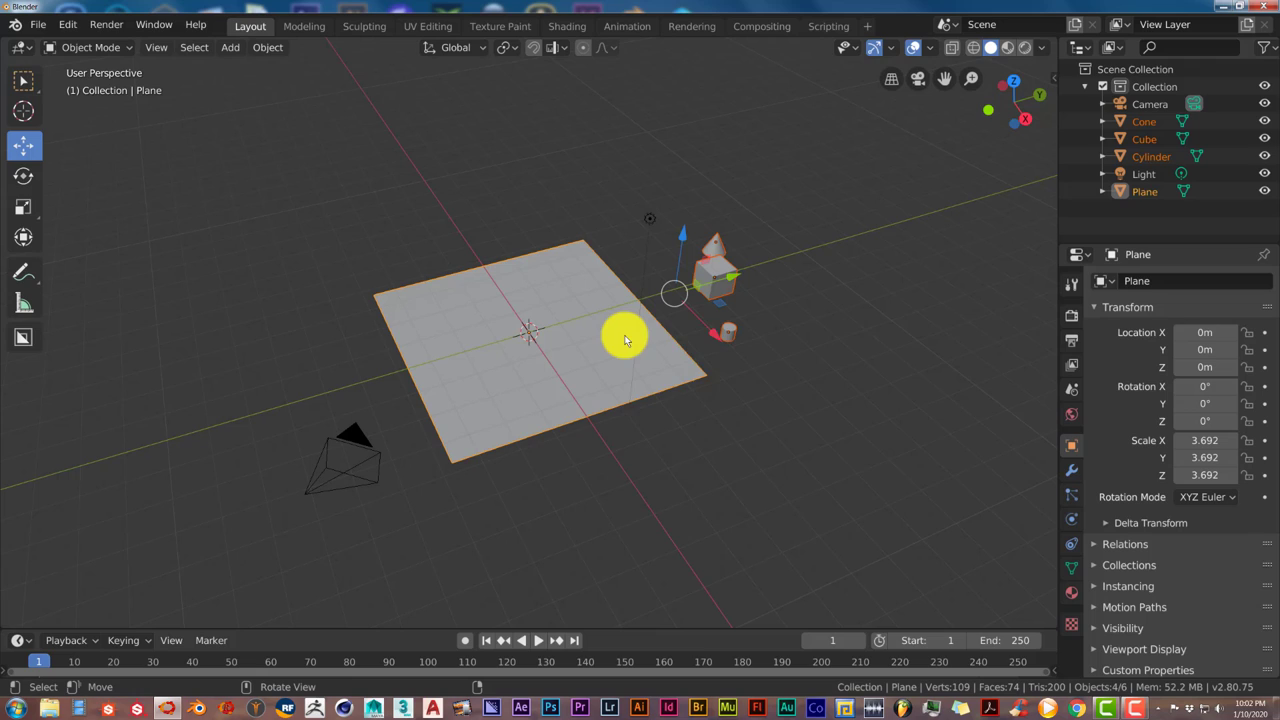
Use Scatter Objects to paint a curved stroke of cubes, cones and cylinders across the plane, then confirm it
{"action": "key", "text": "F3"}
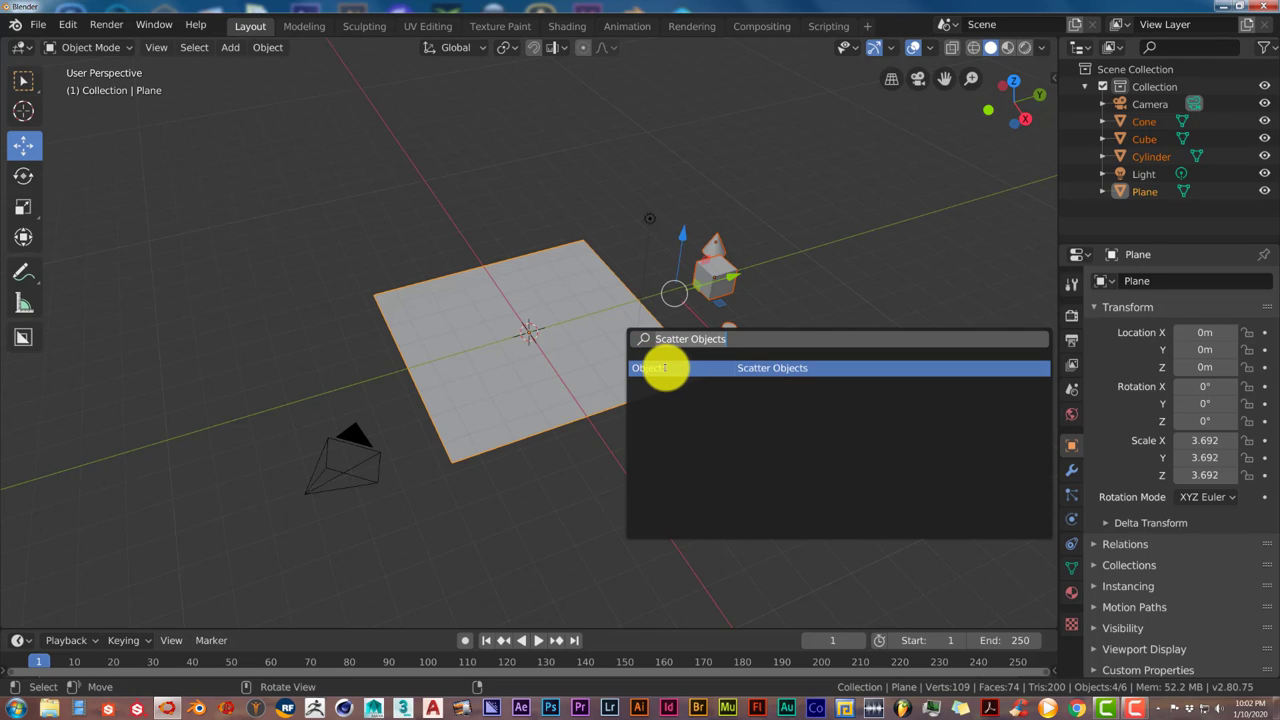
{"action": "left_click", "coordinate": [660, 366]}
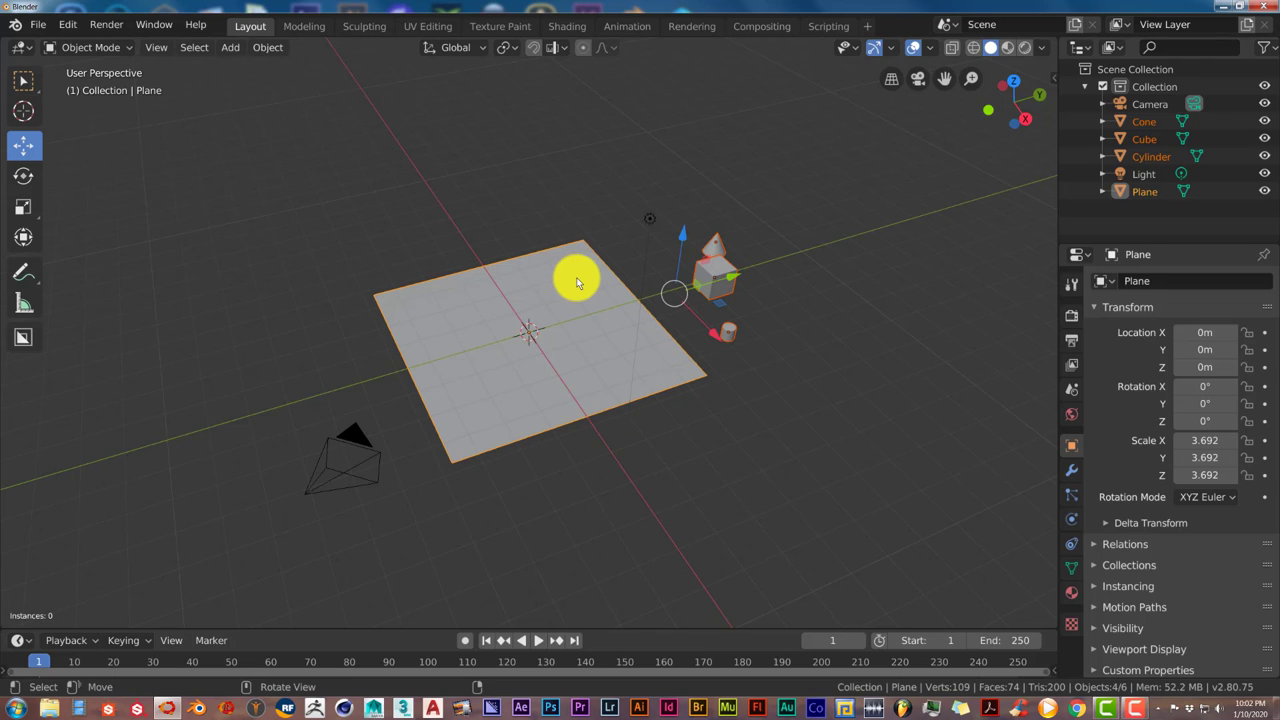
{"action": "mouse_move", "coordinate": [575, 271]}
{"action": "left_mouse_down"}
{"action": "mouse_move", "coordinate": [516, 295]}
{"action": "mouse_move", "coordinate": [513, 328]}
{"action": "mouse_move", "coordinate": [593, 343]}
{"action": "mouse_move", "coordinate": [586, 373]}
{"action": "mouse_move", "coordinate": [530, 402]}
{"action": "mouse_move", "coordinate": [481, 391]}
{"action": "left_mouse_up"}
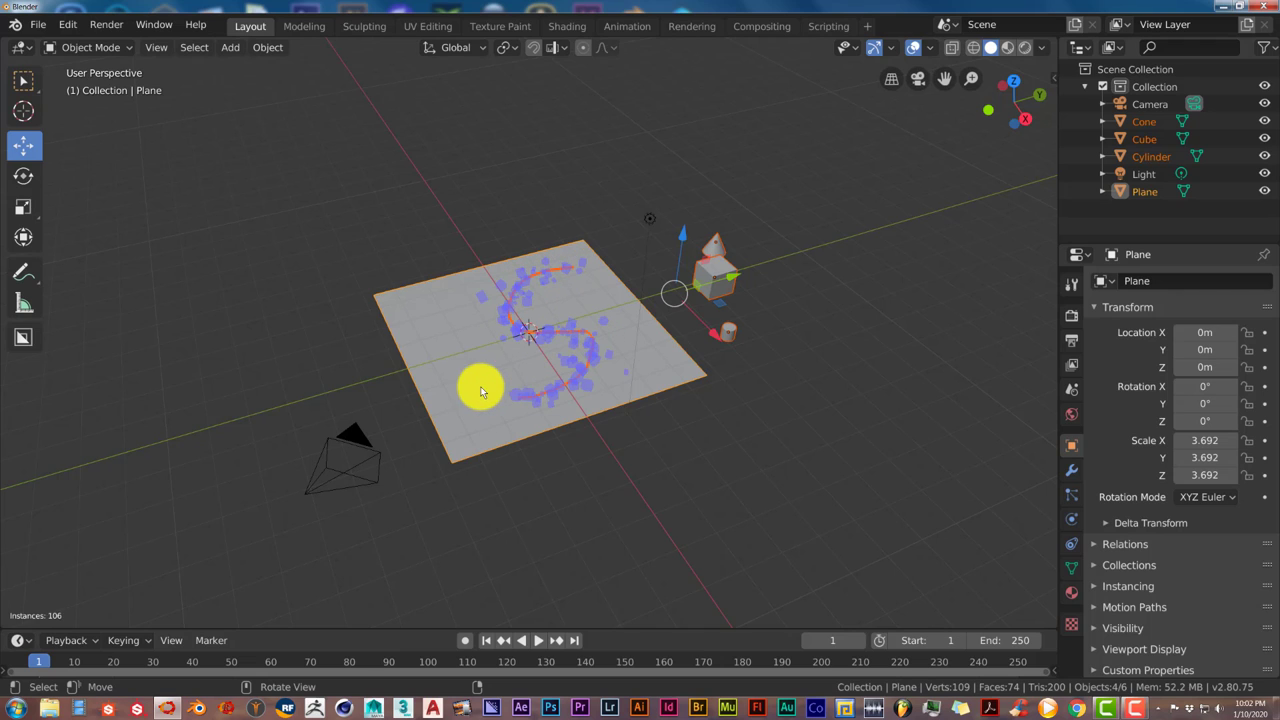
{"action": "scroll", "coordinate": [517, 368], "scroll_direction": "up", "scroll_amount": 3}
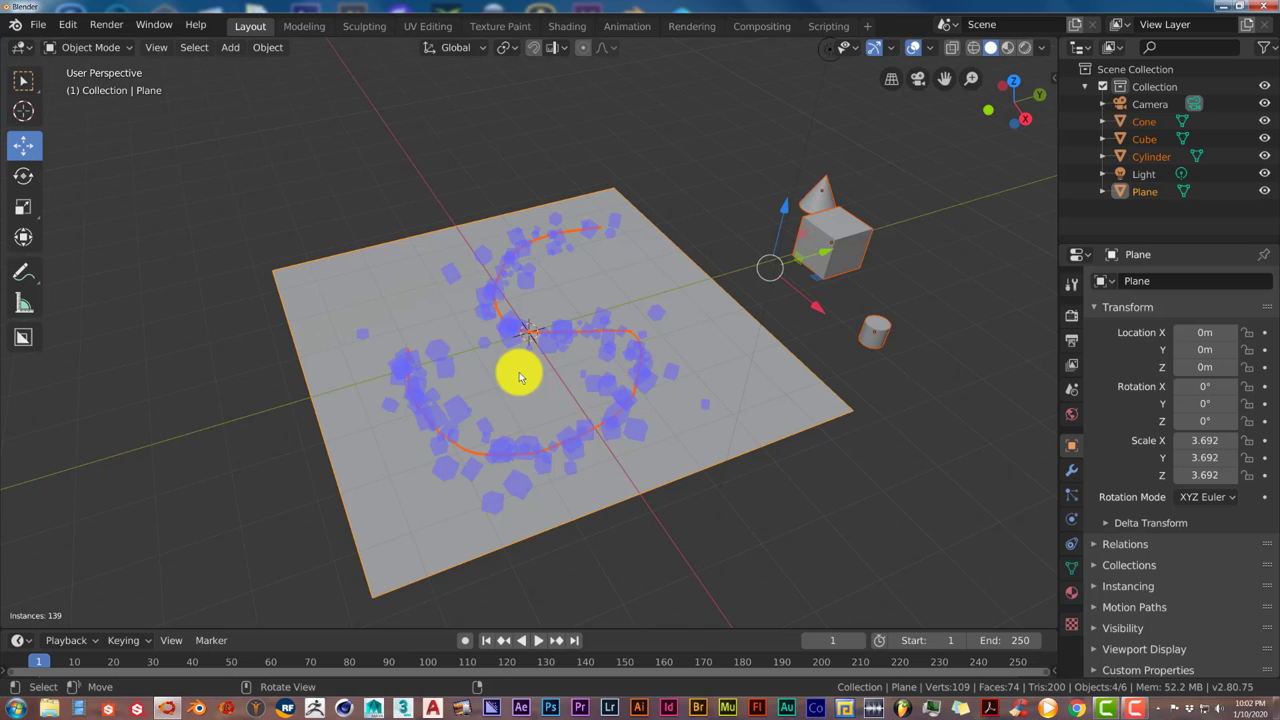
{"action": "scroll", "coordinate": [537, 405], "scroll_direction": "up", "scroll_amount": 2}
{"action": "middle_click_drag", "start_coordinate": [534, 423], "coordinate": [561, 424]}
{"action": "scroll", "coordinate": [561, 424], "scroll_direction": "up", "scroll_amount": 1}
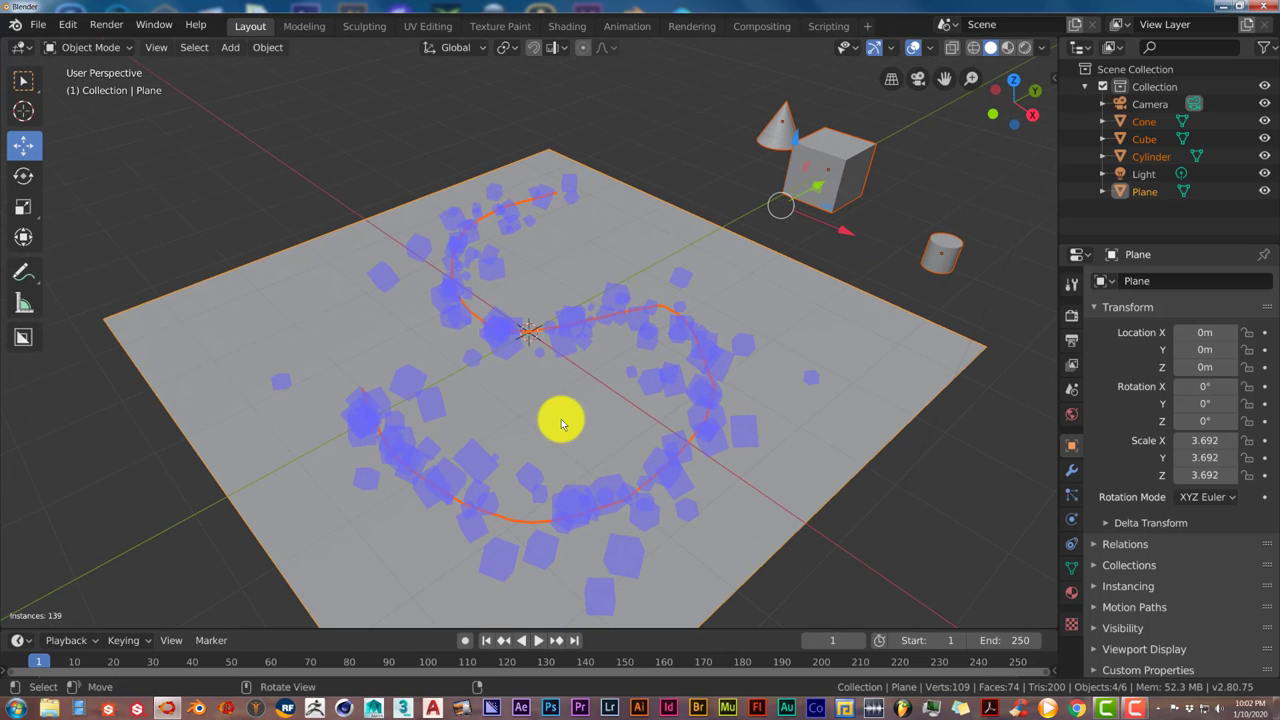
{"action": "key", "text": "Return"}
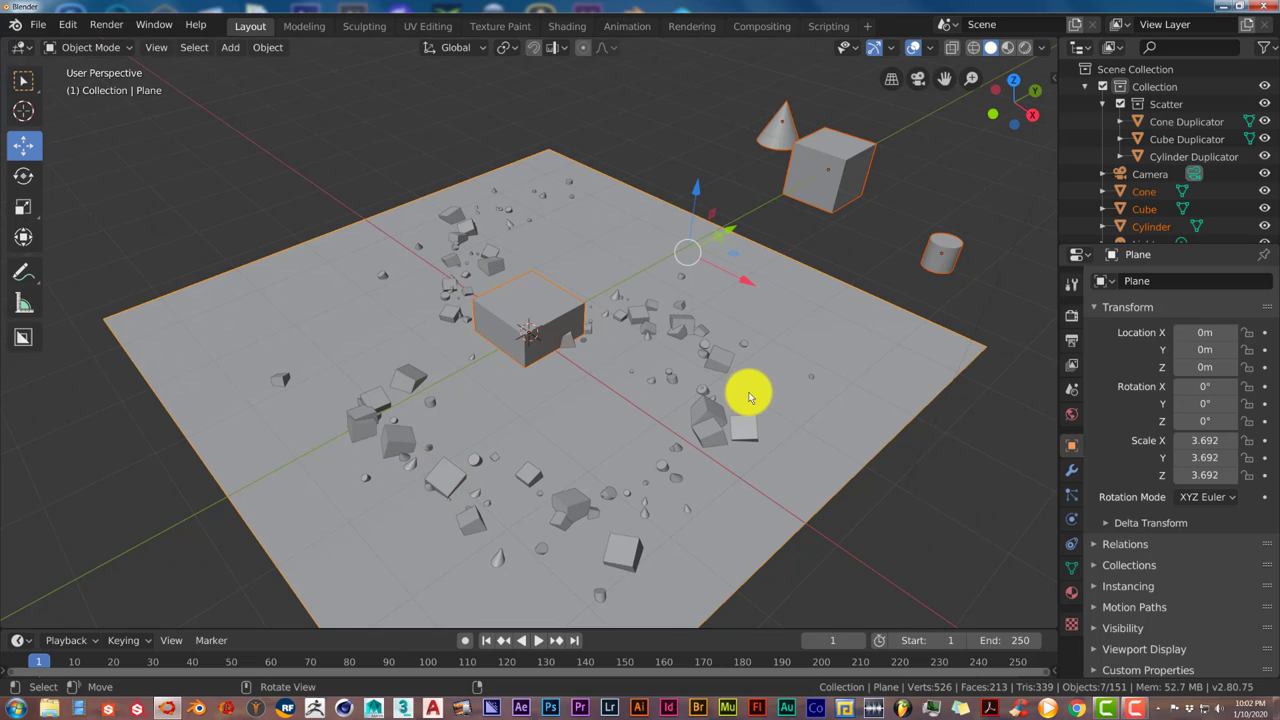
{"action": "scroll", "coordinate": [760, 385], "scroll_direction": "up", "scroll_amount": 1}
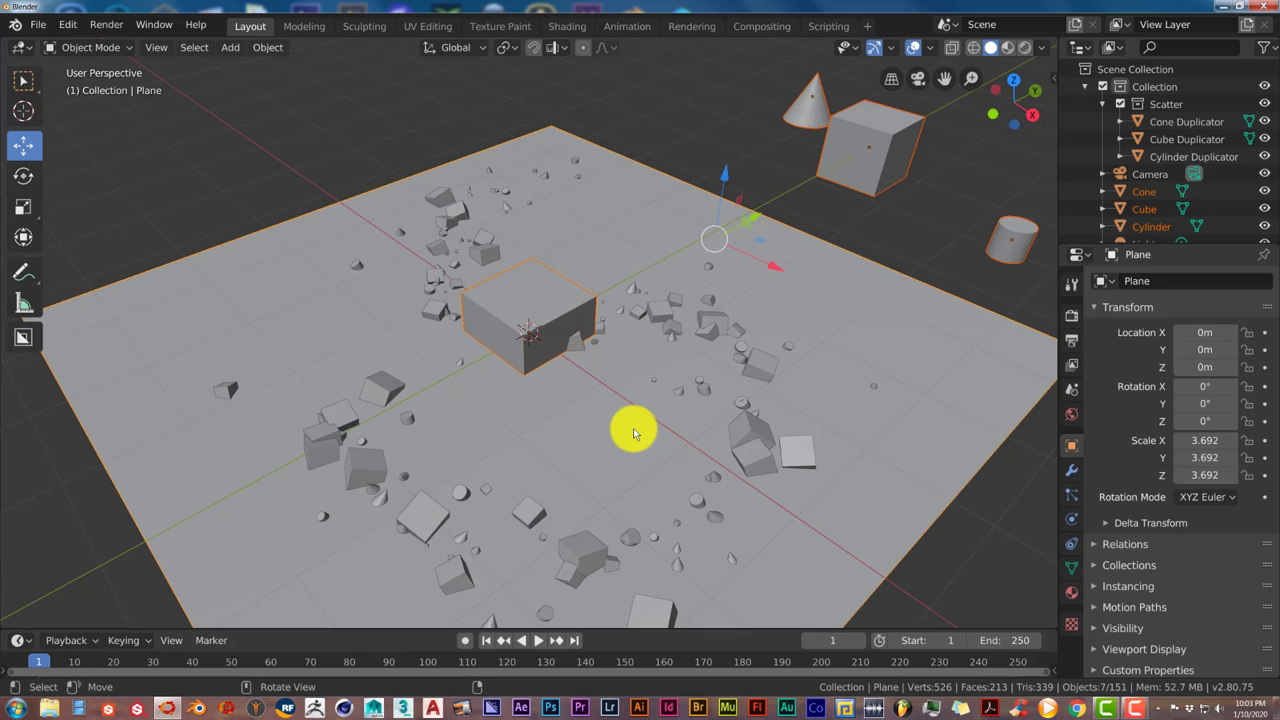
{"action": "middle_click_drag", "start_coordinate": [640, 408], "coordinate": [618, 423]}
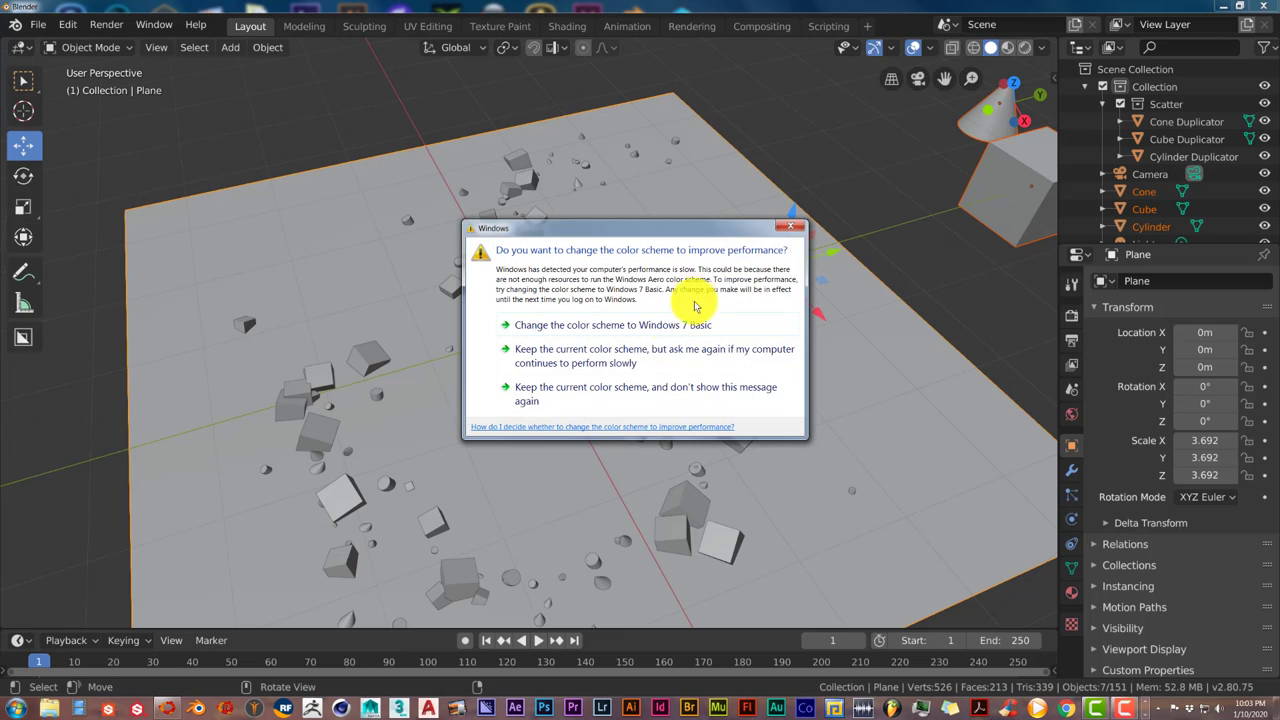
{"action": "left_click", "coordinate": [652, 396]}
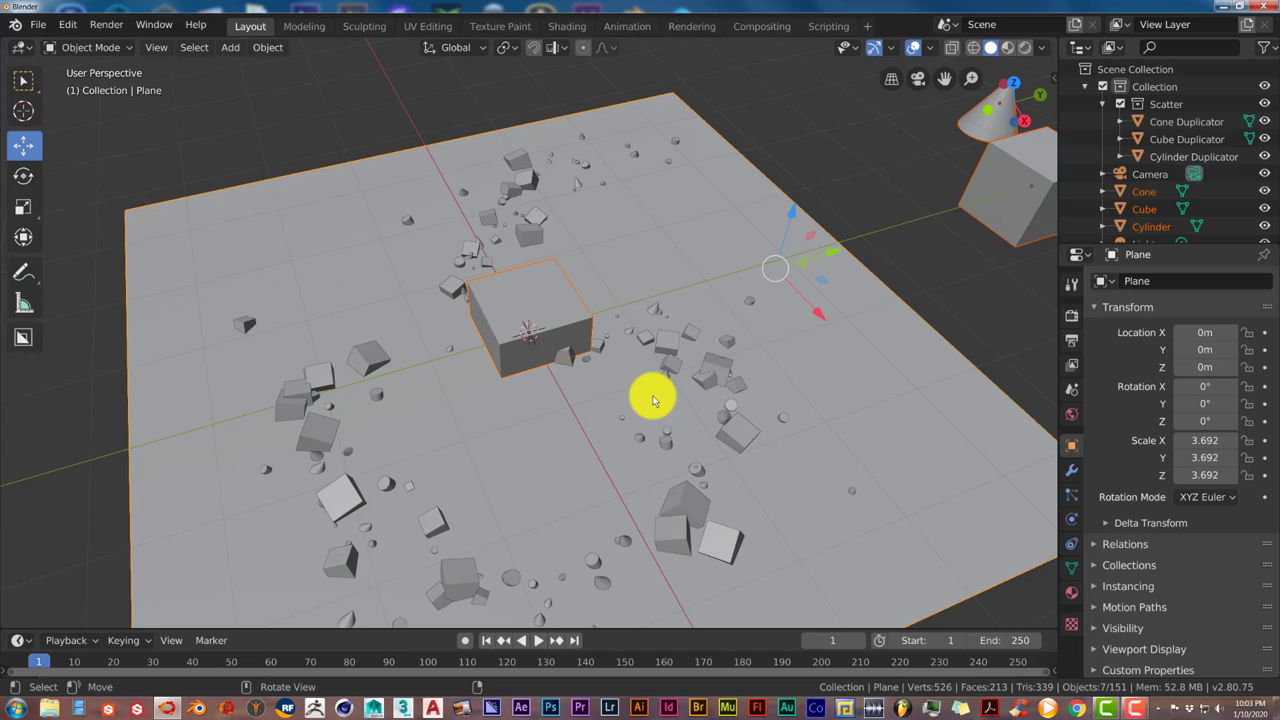